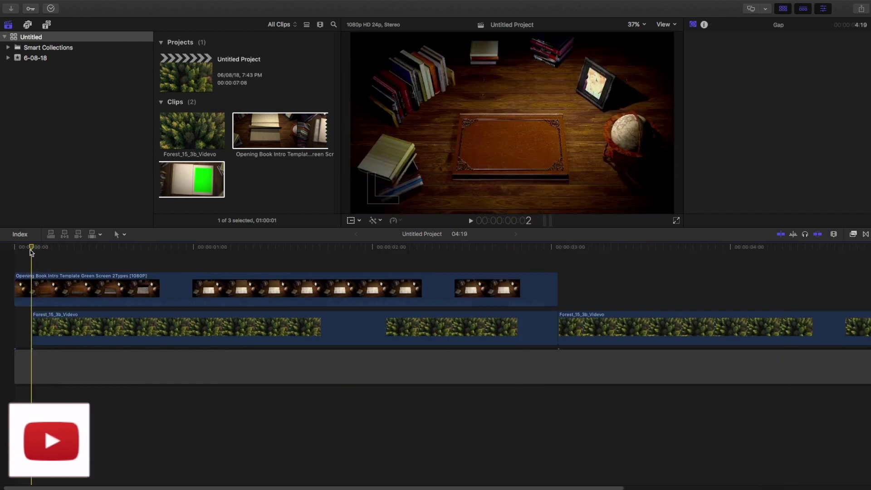
{"action": "key", "text": "super+equal"}
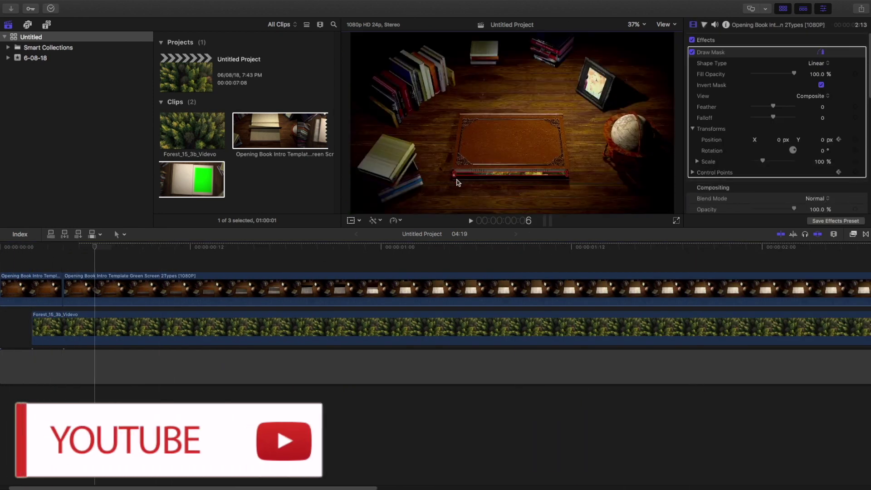
- Preview the inverted Draw Mask over the book's lower page and the zoom into the forest
{"action": "left_click", "coordinate": [458, 171]}
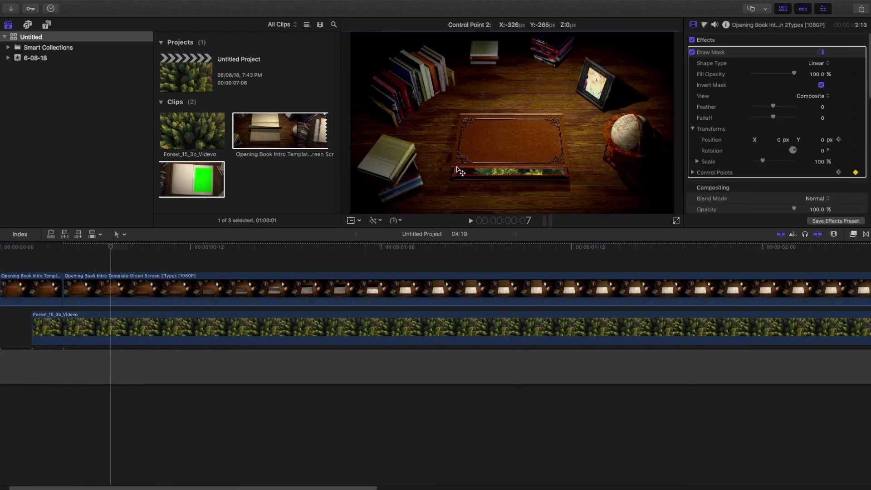
{"action": "key", "text": "Right"}
{"action": "key", "text": "Right"}
{"action": "key", "text": "Right"}
{"action": "key", "text": "Right"}
{"action": "key", "text": "Right"}
{"action": "left_click_drag", "start_coordinate": [456, 168], "coordinate": [455, 145]}
{"action": "left_click_drag", "start_coordinate": [565, 168], "coordinate": [566, 150]}
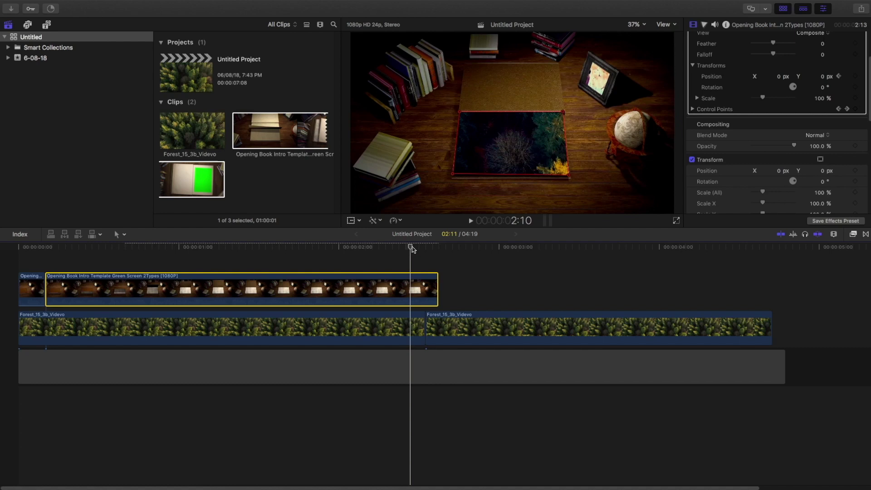
{"action": "left_click_drag", "start_coordinate": [412, 249], "coordinate": [425, 249]}
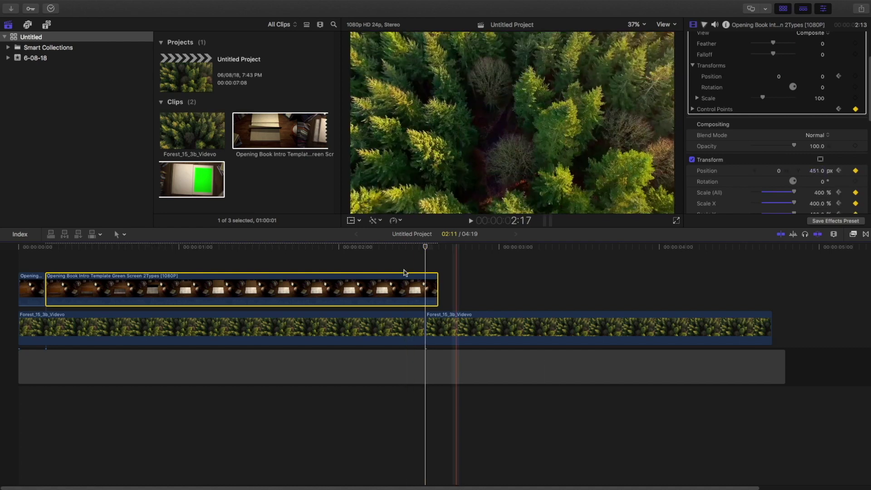
- Preview the Cross Dissolve between the Forest clips and the second clip's colour effects
{"action": "key", "text": "ctrl+v"}
{"action": "left_click_drag", "start_coordinate": [792, 273], "coordinate": [424, 335]}
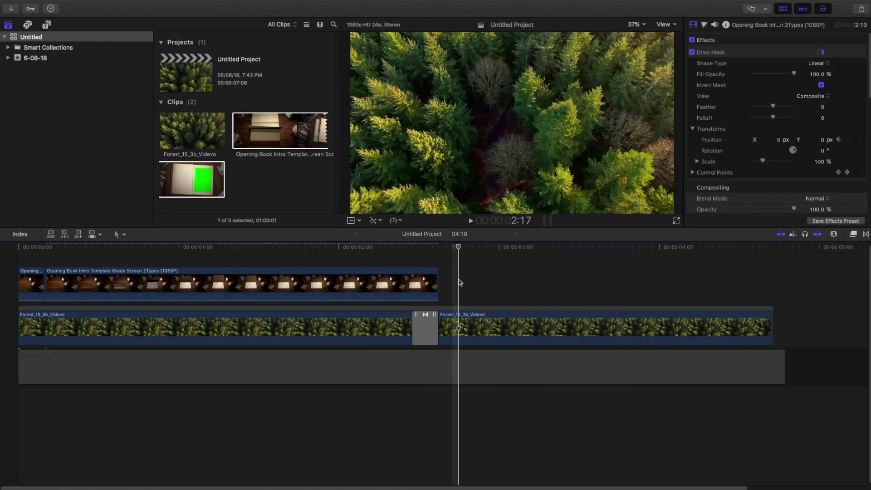
{"action": "key", "text": "super+9"}
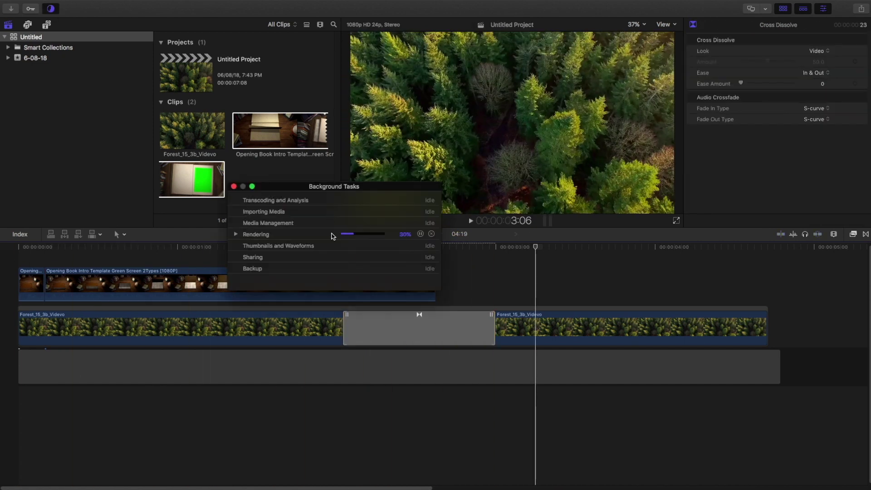
{"action": "left_click", "coordinate": [50, 10]}
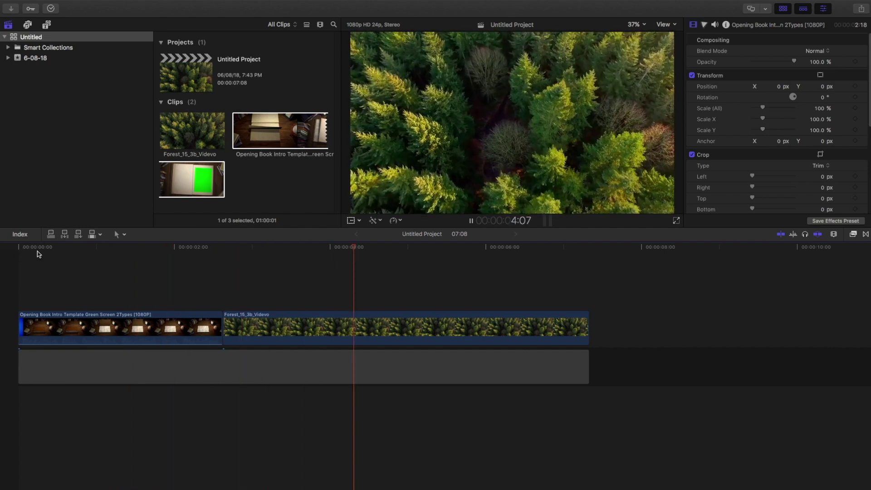
- Stop playback and drag Forest_15_3b_Videvo to the project start beneath the Opening Book clip
{"action": "key", "text": "space"}
{"action": "left_click_drag", "start_coordinate": [53, 247], "coordinate": [27, 252]}
{"action": "left_click_drag", "start_coordinate": [263, 327], "coordinate": [70, 321]}
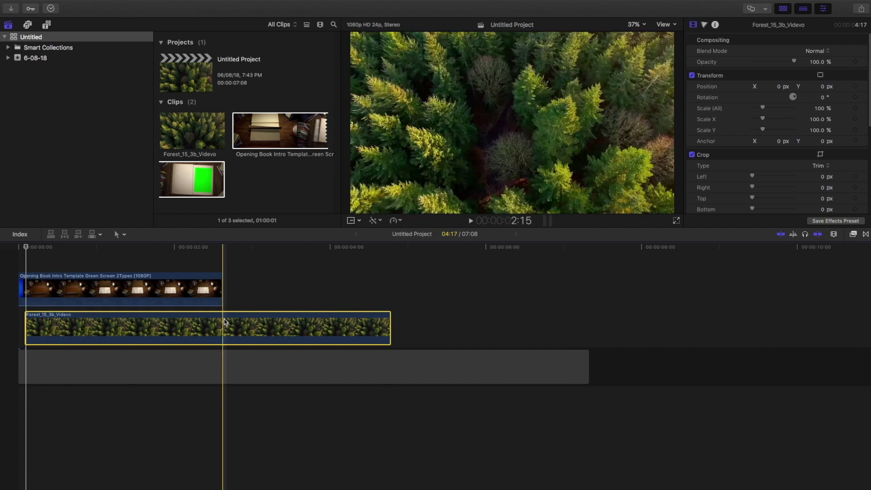
- Blade the Forest clip where the book clip ends and shorten the gap so the project ends at 4:19
{"action": "key", "text": "b"}
{"action": "left_click", "coordinate": [223, 321]}
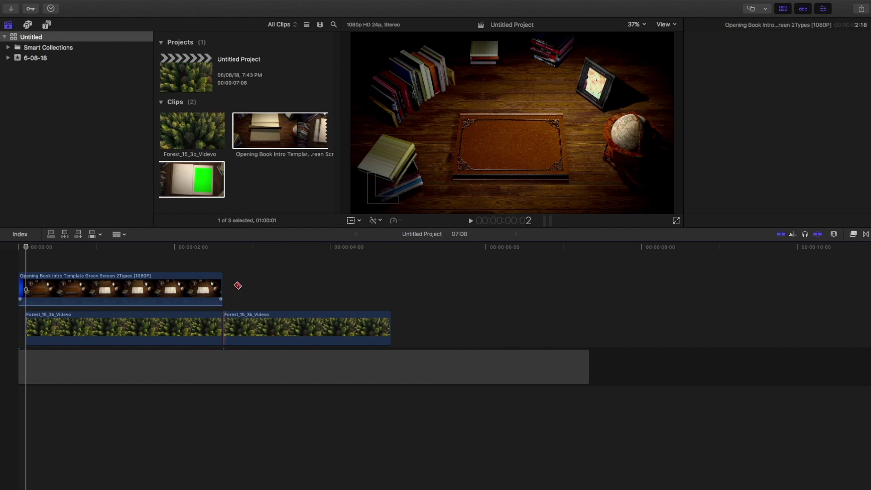
{"action": "key", "text": "a"}
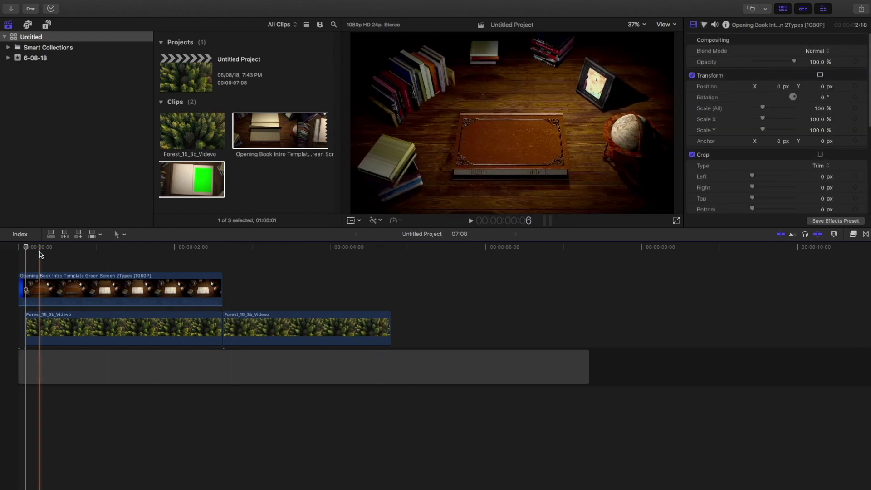
{"action": "key", "text": "shift+z"}
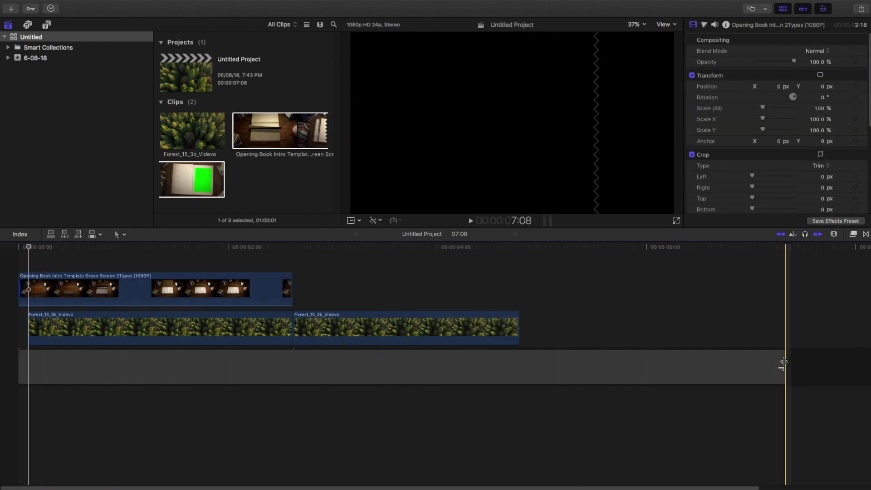
{"action": "left_click_drag", "start_coordinate": [783, 361], "coordinate": [519, 359]}
{"action": "key", "text": "shift+z"}
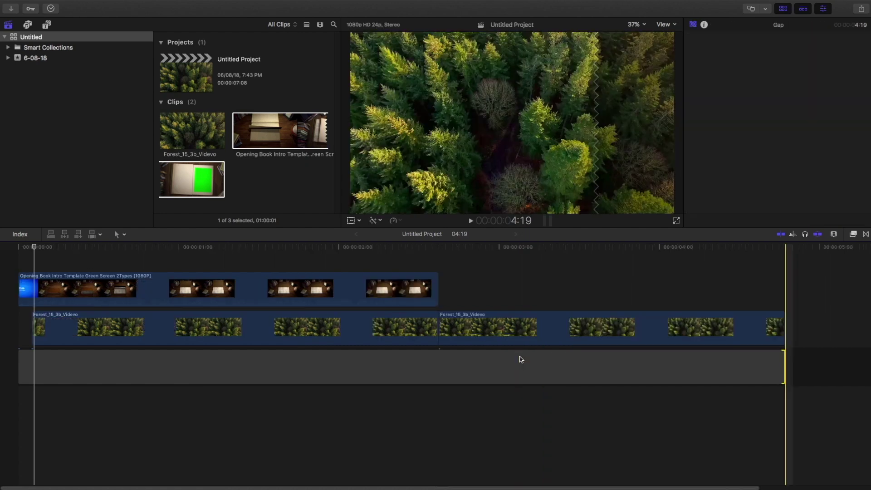
- Split the Opening Book clip at frame 4 from the project start
{"action": "key", "text": "Home"}
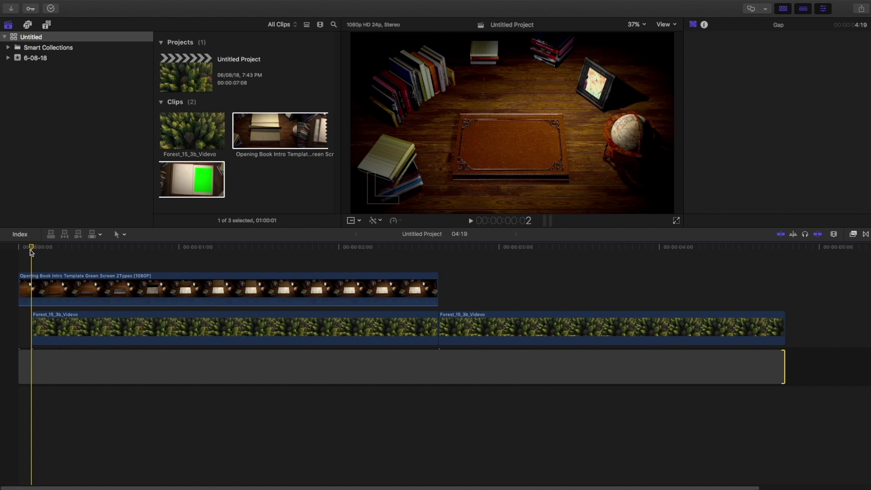
{"action": "key", "text": "super+equal"}
{"action": "key", "text": "super+equal"}
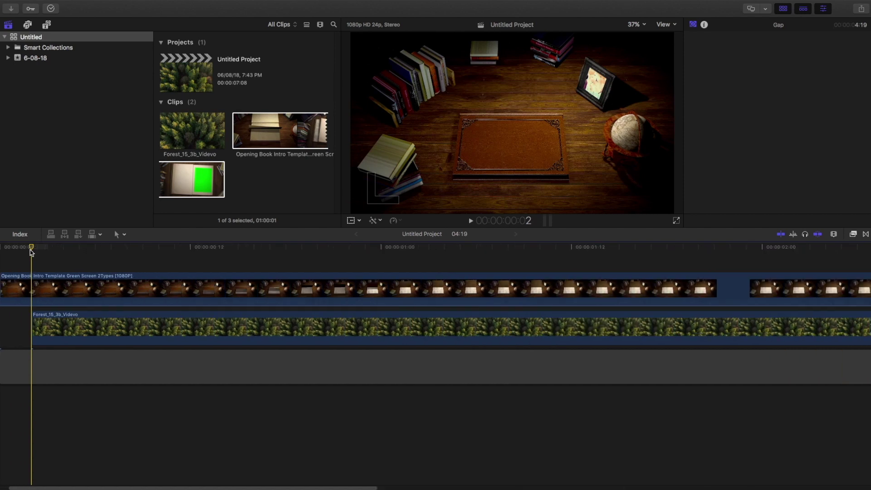
{"action": "key", "text": "Right"}
{"action": "key", "text": "Right"}
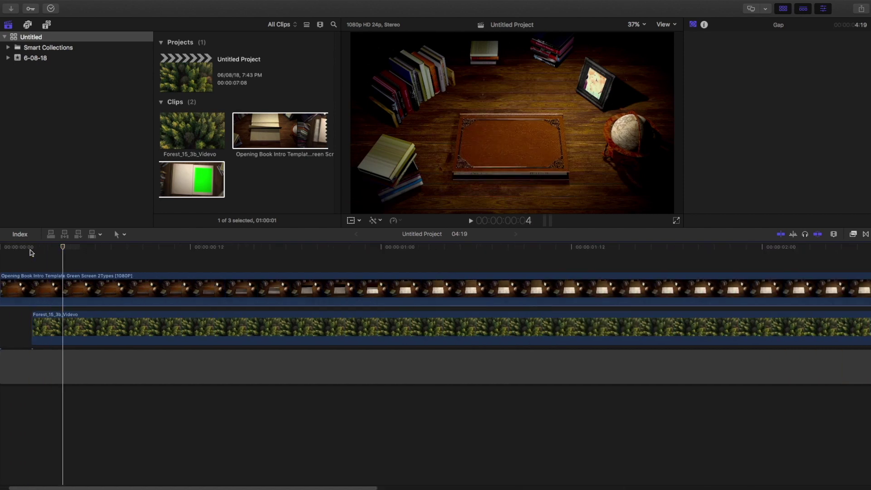
{"action": "key", "text": "Left"}
{"action": "key", "text": "Right"}
{"action": "key", "text": "Left"}
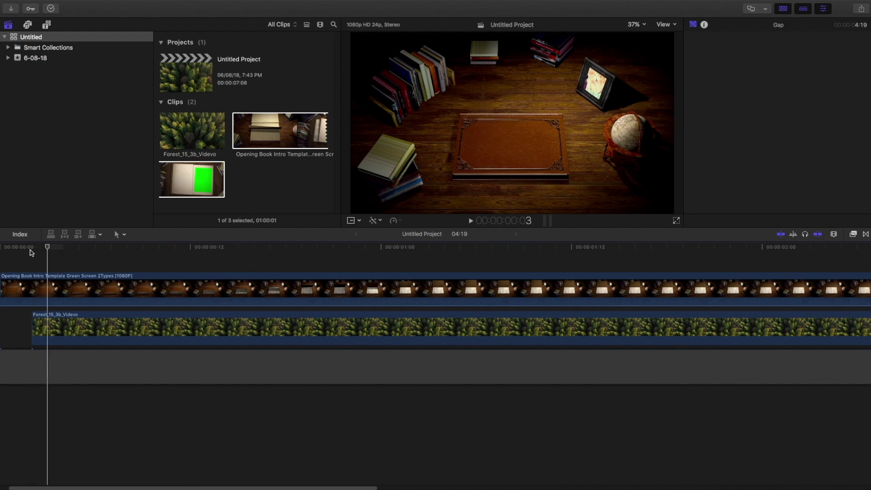
{"action": "key", "text": "space"}
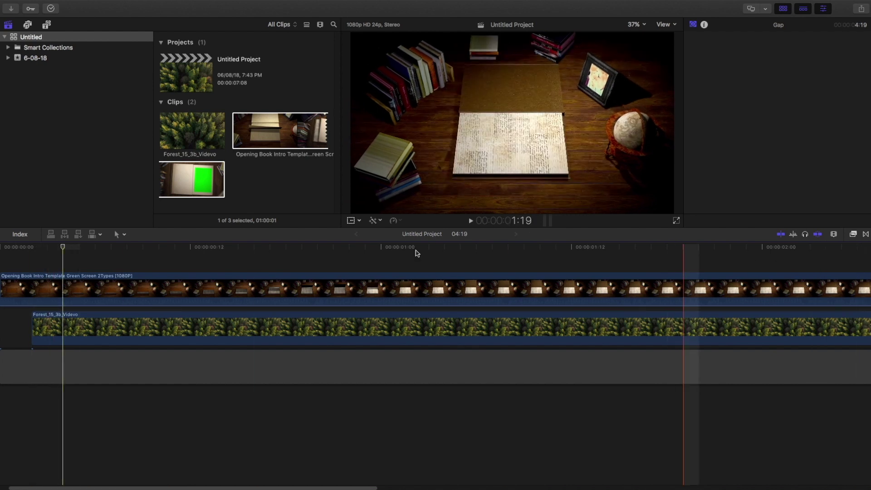
{"action": "key", "text": "super+b"}
- Apply the Draw Mask effect, found by searching 'mask', to the second book clip piece
{"action": "left_click", "coordinate": [64, 290]}
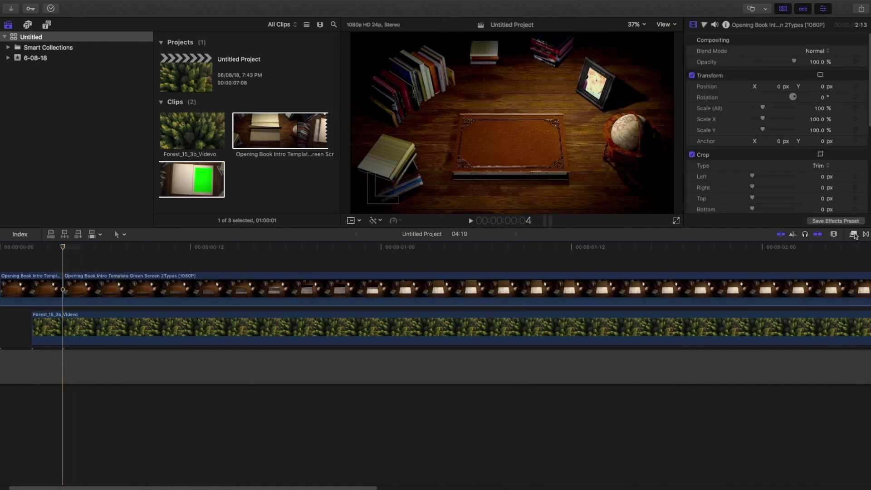
{"action": "key", "text": "super+5"}
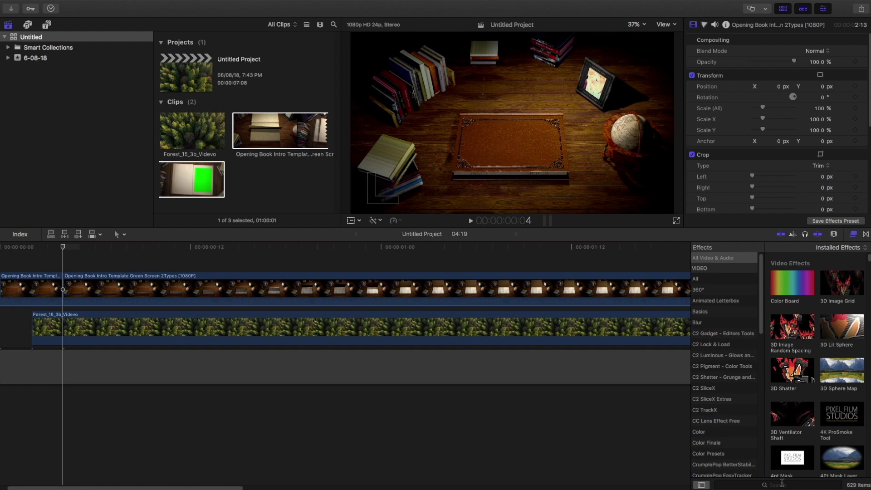
{"action": "type", "text": "mask"}
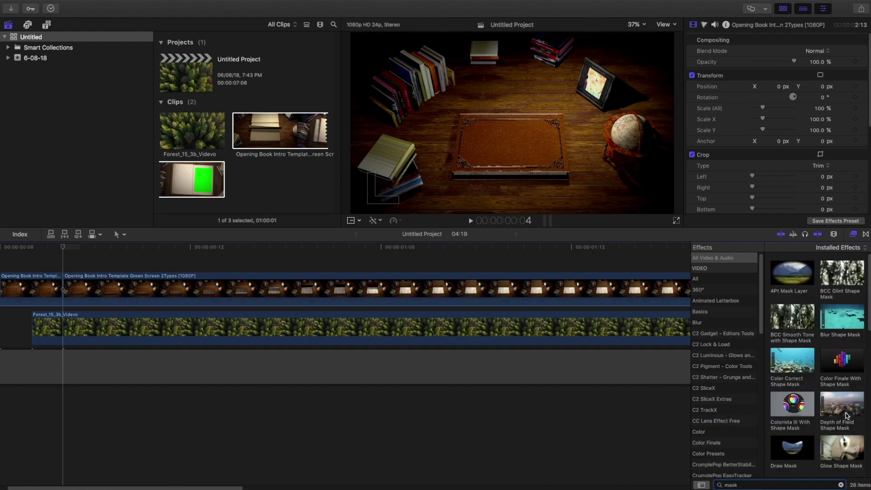
{"action": "scroll", "coordinate": [791, 458], "scroll_direction": "down", "scroll_amount": 2}
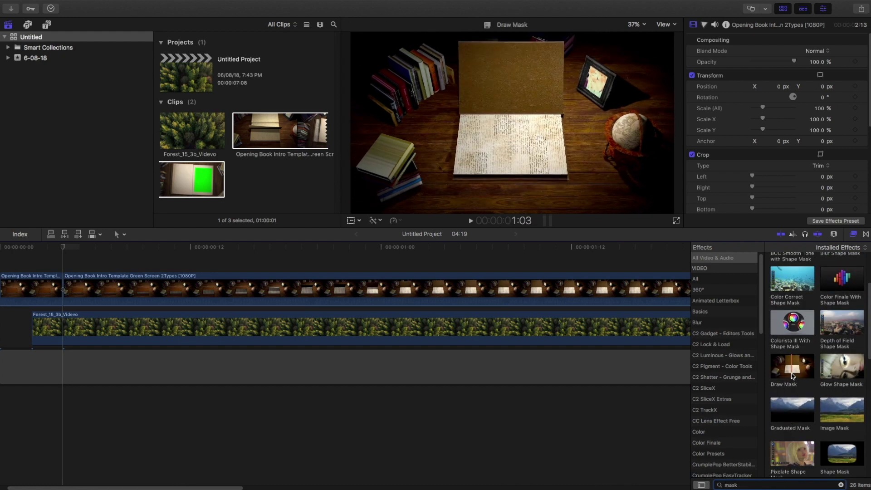
{"action": "mouse_move", "coordinate": [791, 367]}
{"action": "left_mouse_down"}
{"action": "mouse_move", "coordinate": [66, 340]}
{"action": "mouse_move", "coordinate": [161, 286]}
{"action": "left_mouse_up"}
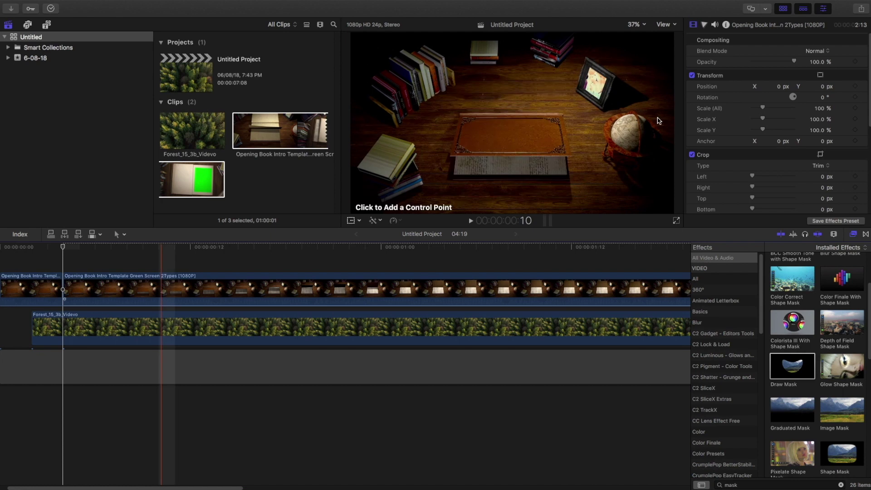
{"action": "left_click", "coordinate": [853, 234]}
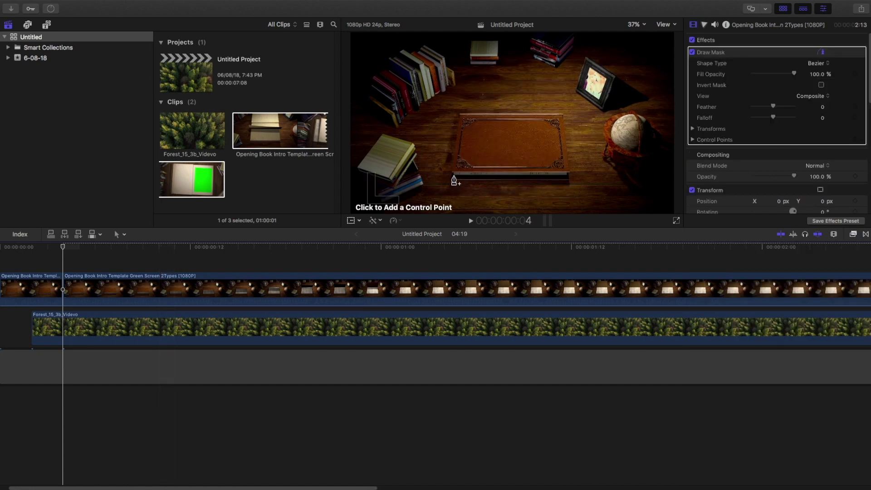
- Draw a closed mask along the book's lower edge, invert it, and expand its Transforms
{"action": "left_click", "coordinate": [453, 175]}
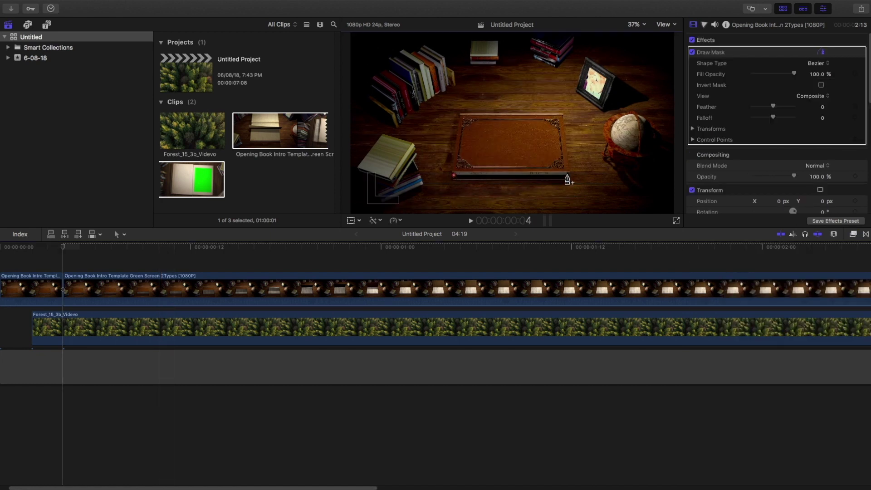
{"action": "left_click", "coordinate": [454, 179]}
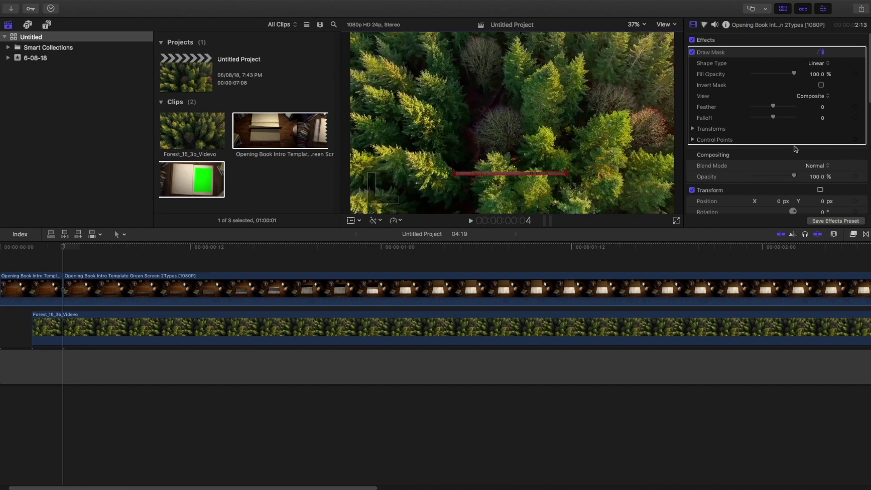
{"action": "left_click", "coordinate": [820, 85]}
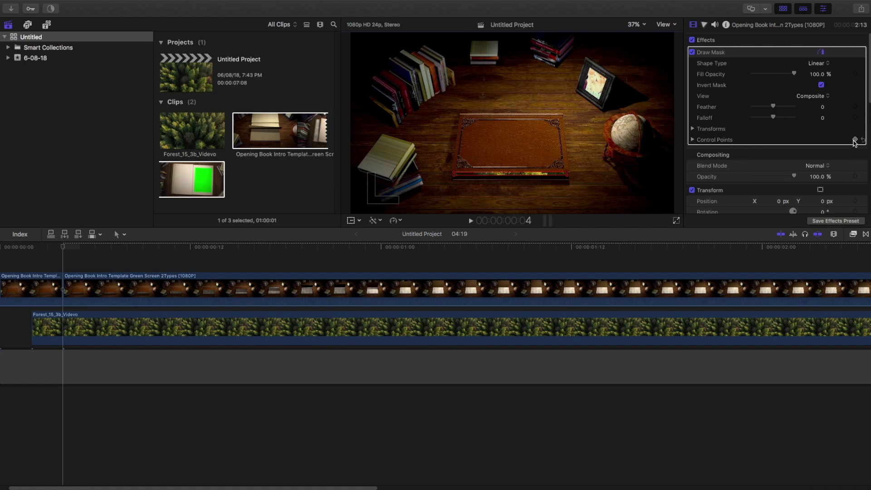
{"action": "left_click", "coordinate": [693, 129]}
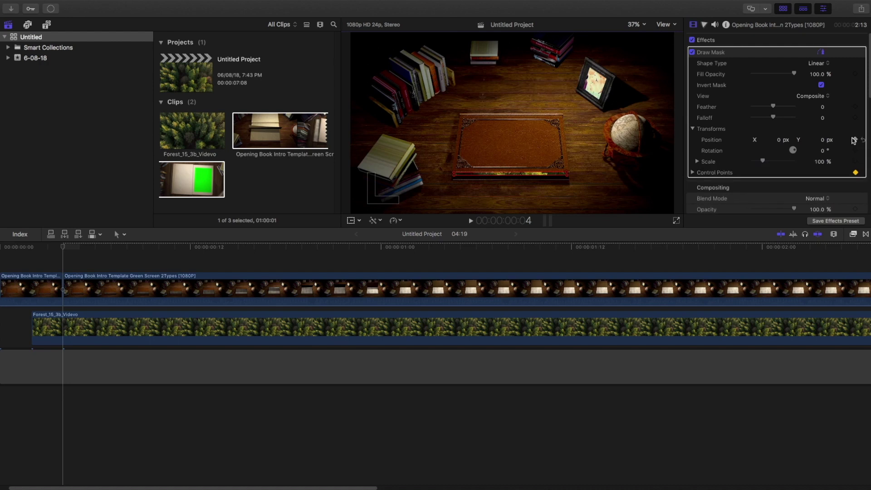
- Keyframe the Draw Mask control points and match both lower corners to the cover two frames later
{"action": "left_click", "coordinate": [853, 140]}
{"action": "key", "text": "Right"}
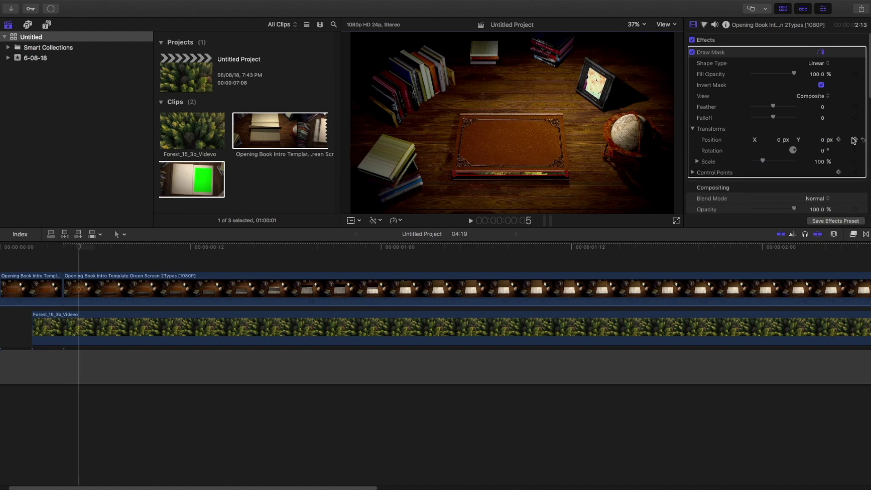
{"action": "key", "text": "Right"}
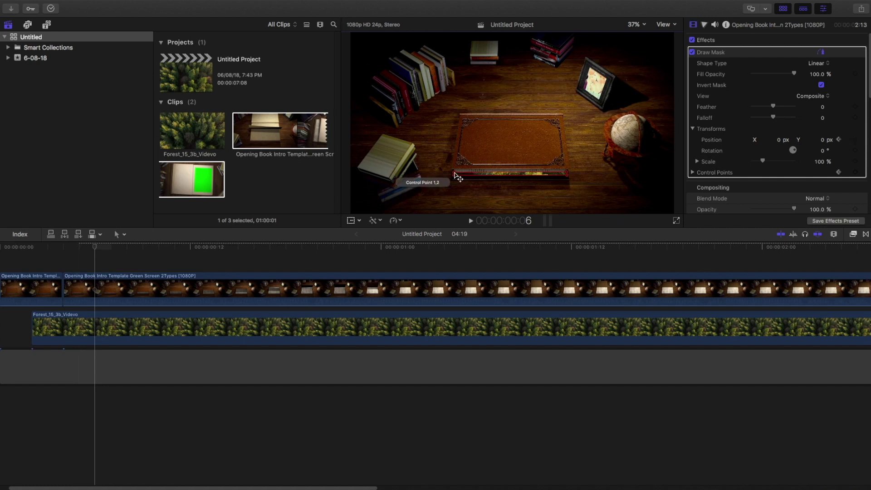
{"action": "left_click_drag", "start_coordinate": [454, 173], "coordinate": [455, 171]}
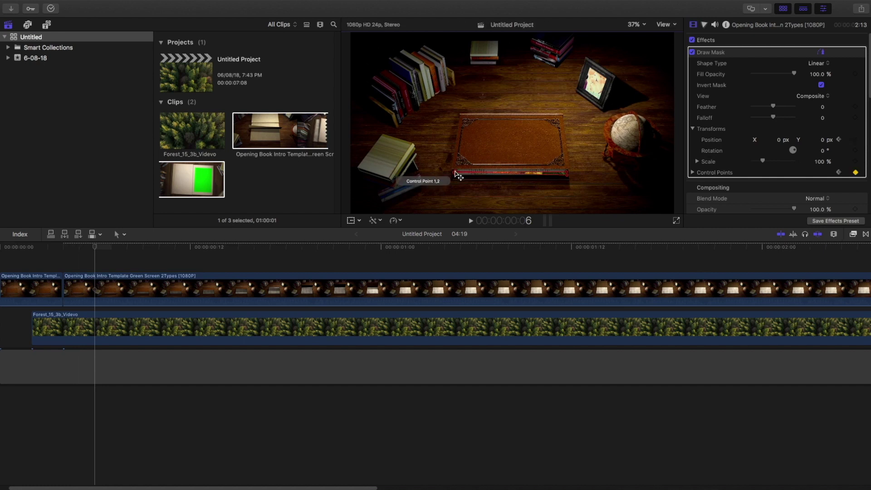
{"action": "left_click_drag", "start_coordinate": [454, 172], "coordinate": [454, 173]}
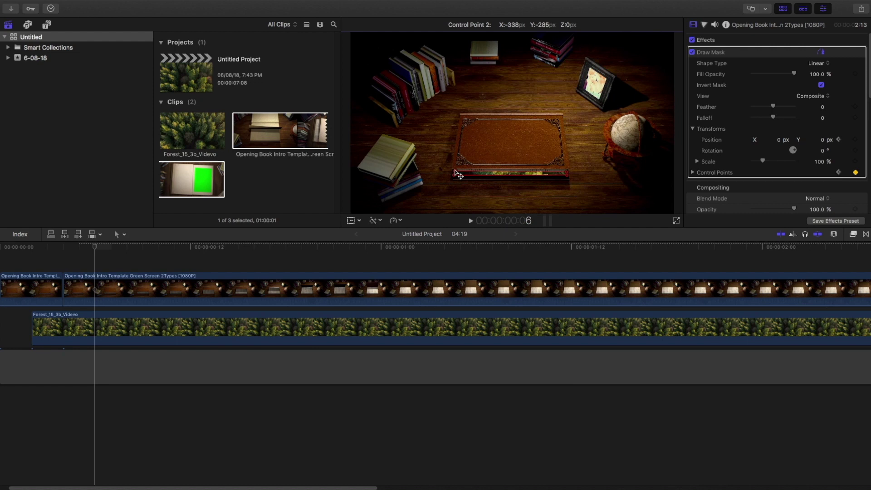
{"action": "left_click_drag", "start_coordinate": [565, 174], "coordinate": [566, 173]}
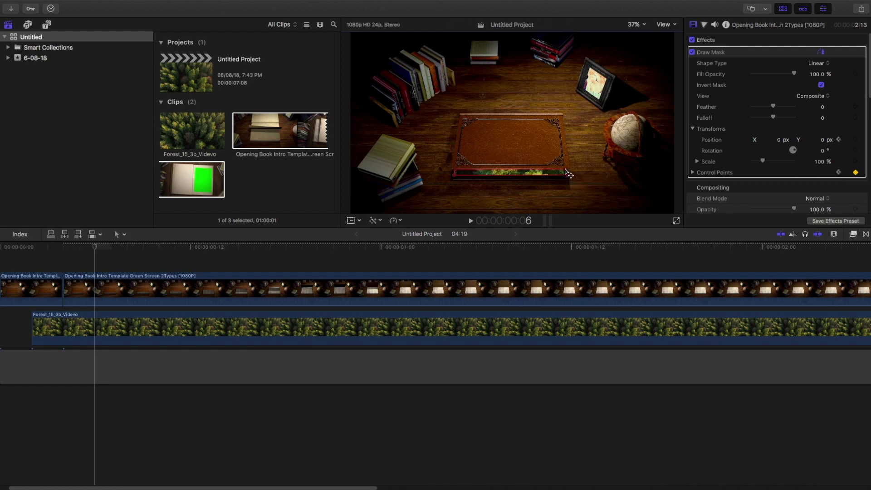
- Raise the left and right mask corners frame by frame to follow the rising book cover
{"action": "key", "text": "Right"}
{"action": "left_click", "coordinate": [458, 171]}
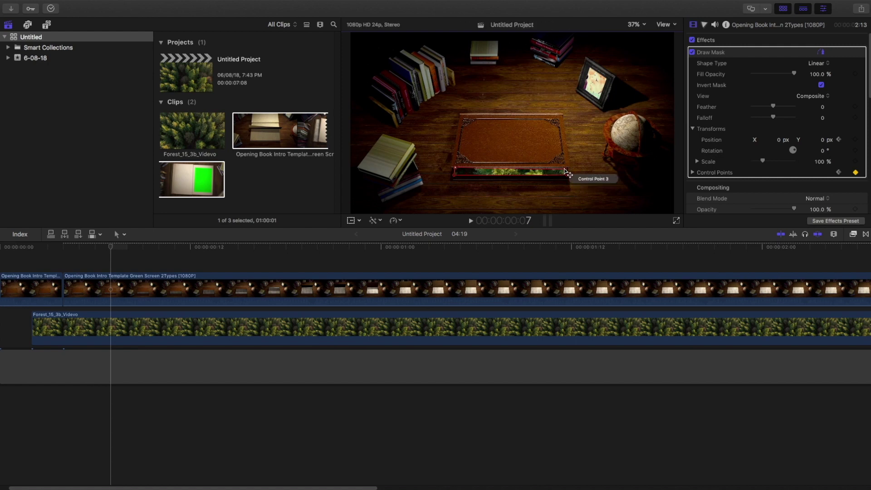
{"action": "left_click", "coordinate": [564, 169]}
{"action": "key", "text": "Right"}
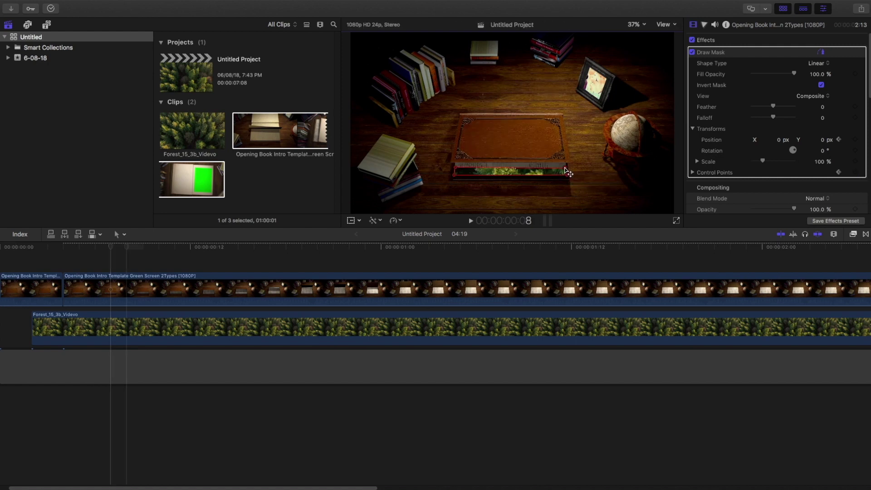
{"action": "left_click_drag", "start_coordinate": [455, 165], "coordinate": [454, 162]}
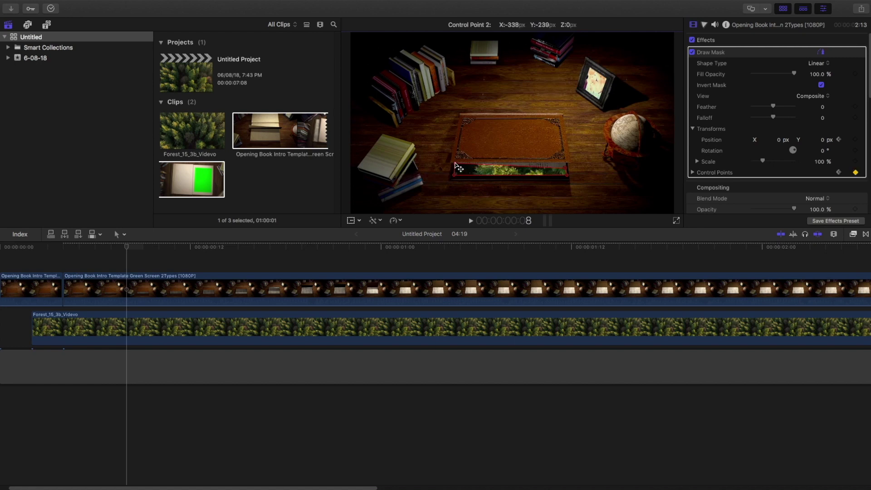
{"action": "left_click_drag", "start_coordinate": [563, 168], "coordinate": [562, 166]}
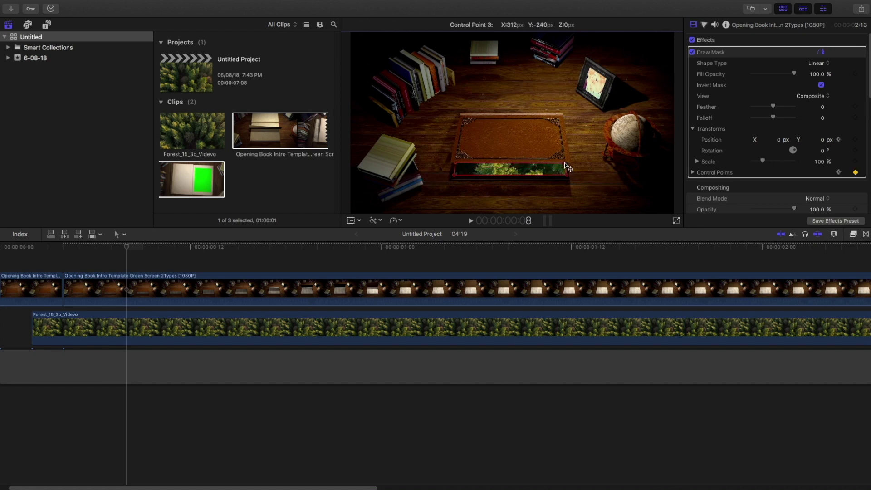
{"action": "key", "text": "Right"}
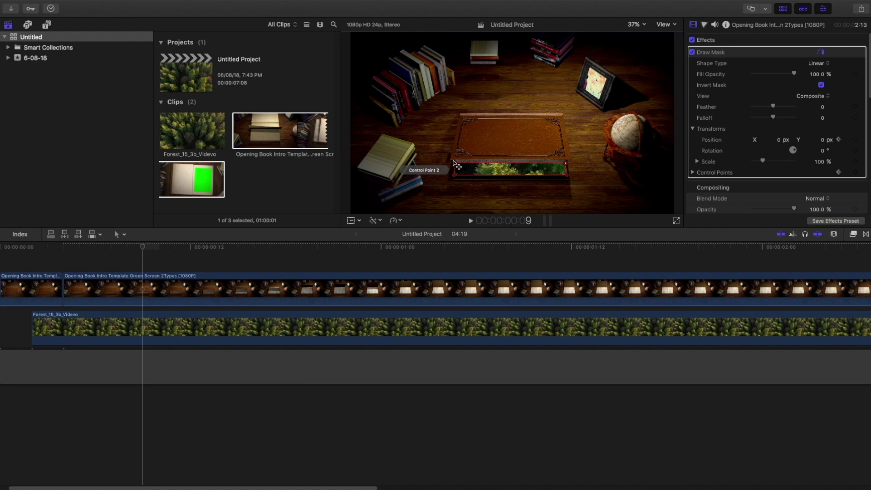
{"action": "left_click_drag", "start_coordinate": [453, 163], "coordinate": [456, 164]}
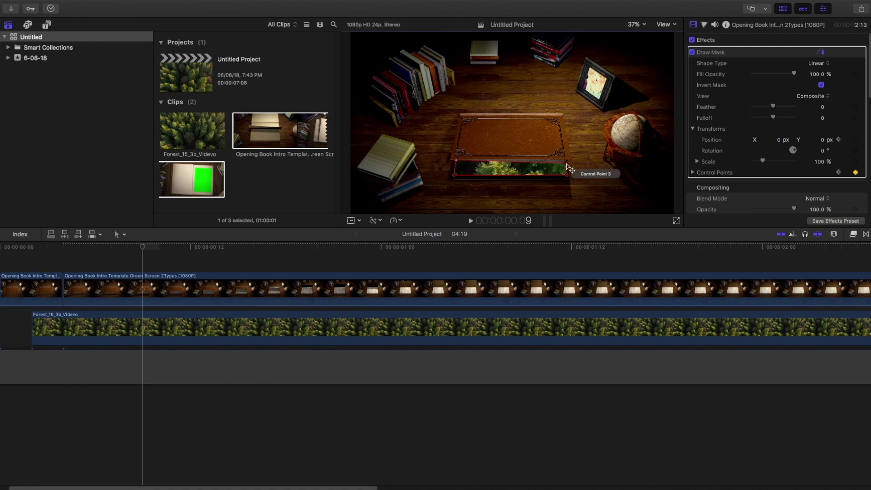
{"action": "key", "text": "Right"}
{"action": "key", "text": "Right"}
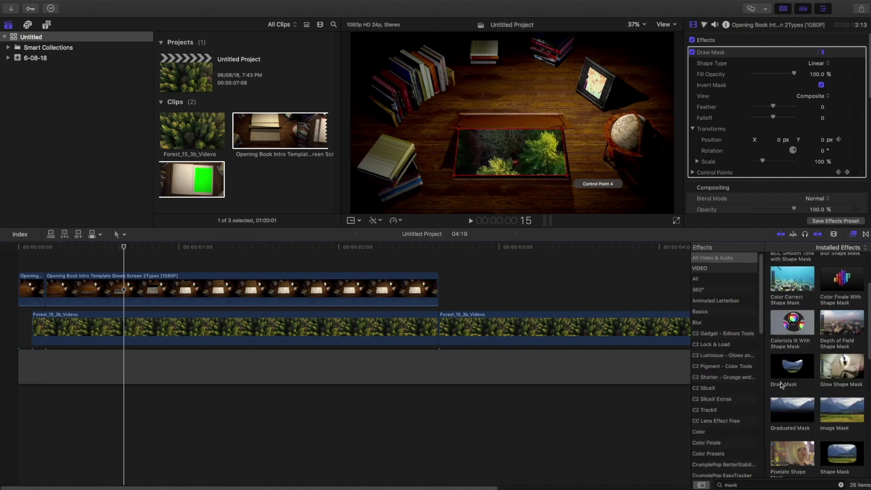
- Apply the ColorFinalePro effect to the Forest clip and select it
{"action": "left_click", "coordinate": [722, 444]}
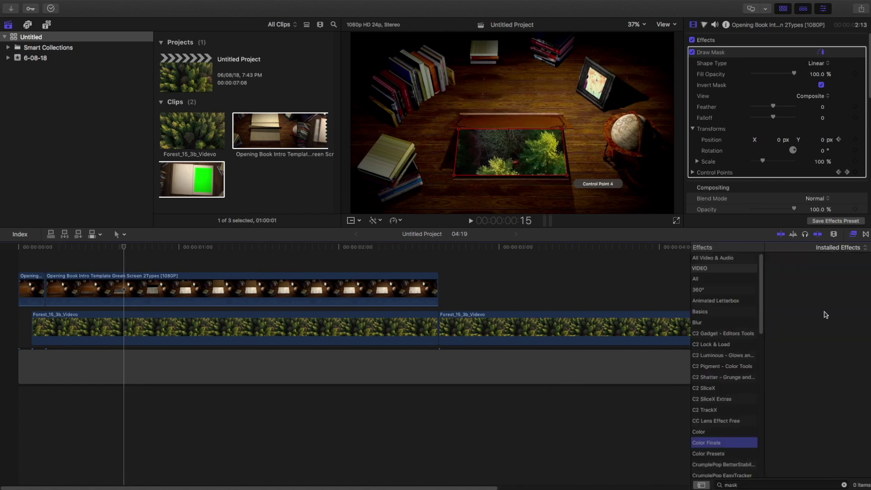
{"action": "left_click", "coordinate": [844, 484]}
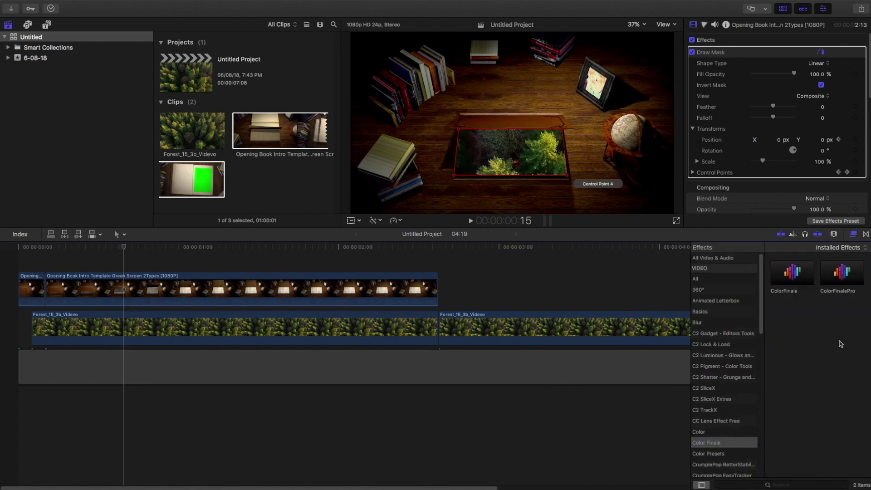
{"action": "left_click_drag", "start_coordinate": [820, 278], "coordinate": [312, 331]}
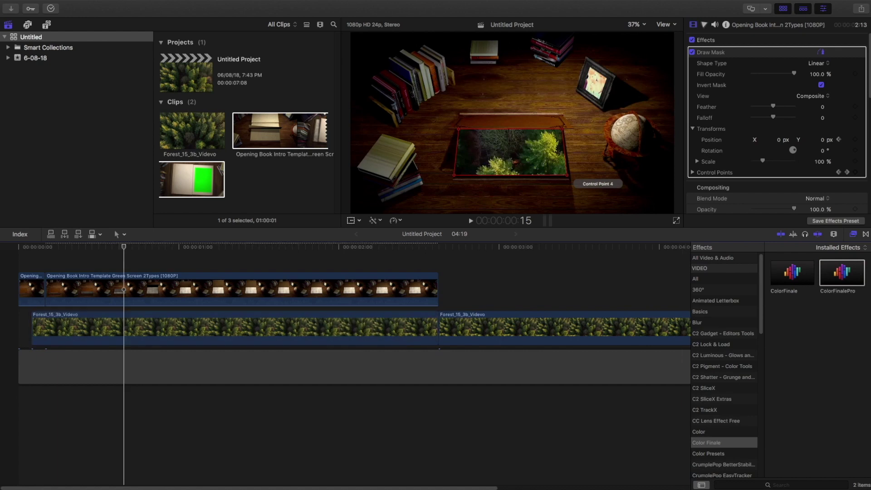
{"action": "left_click", "coordinate": [852, 235]}
{"action": "scroll", "coordinate": [754, 147], "scroll_direction": "down", "scroll_amount": 5}
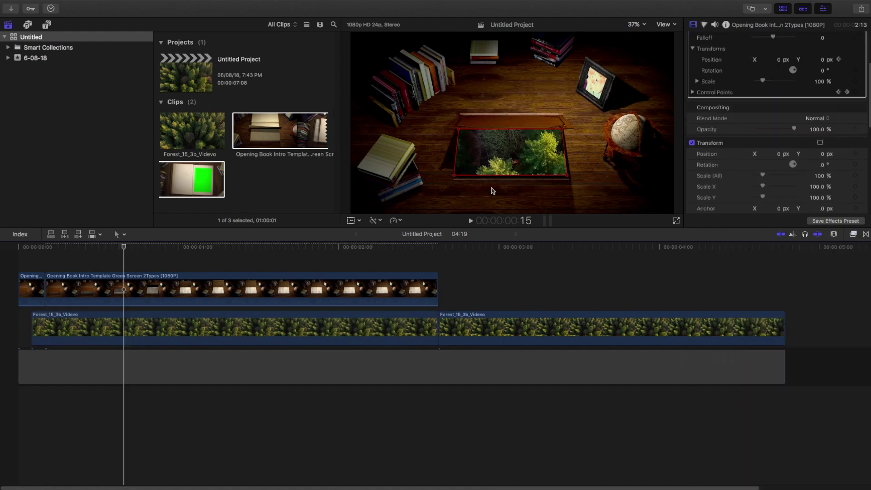
{"action": "left_click", "coordinate": [395, 329]}
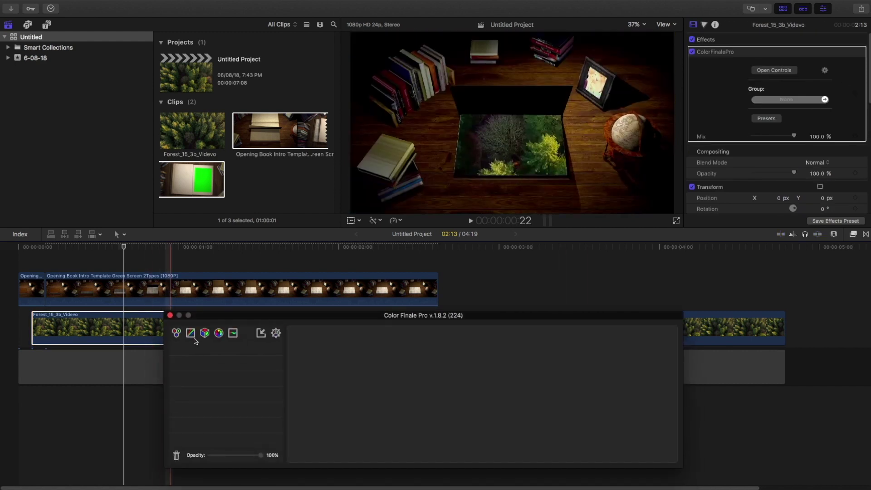
- Add a LUT Utility layer using the TEALORANGE2 LUT from the gallery
{"action": "left_click", "coordinate": [203, 334]}
{"action": "left_click", "coordinate": [653, 451]}
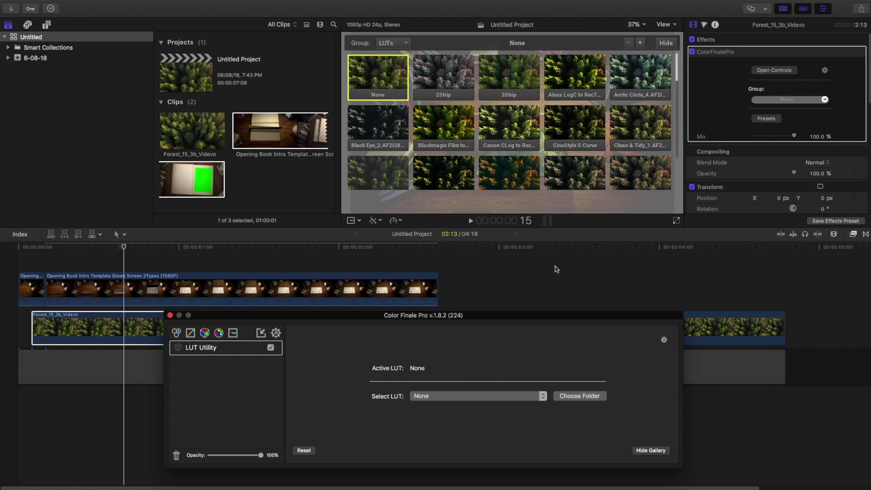
{"action": "left_click_drag", "start_coordinate": [677, 109], "coordinate": [673, 207]}
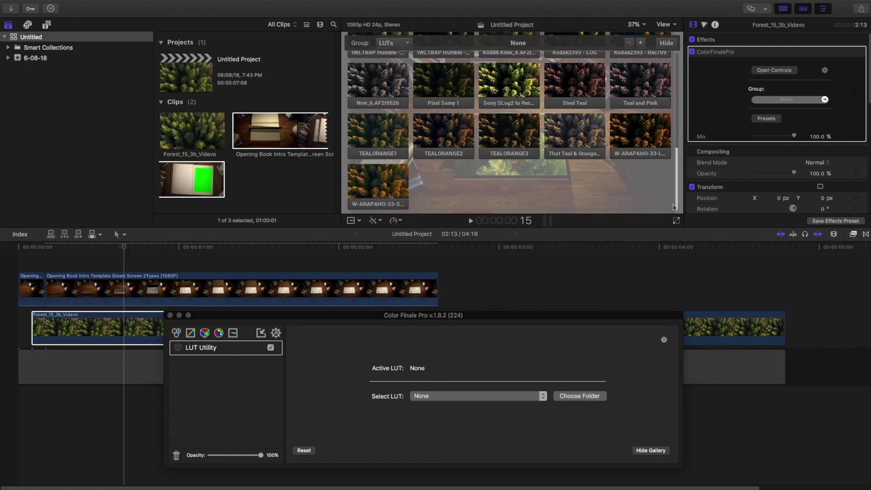
{"action": "left_click", "coordinate": [467, 159]}
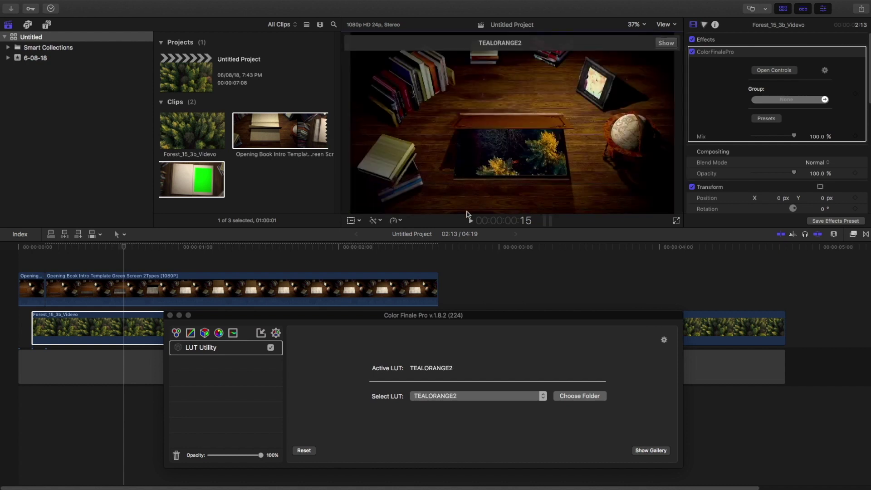
- Close Color Finale Pro and play the project from the start to review it
{"action": "left_click", "coordinate": [25, 258]}
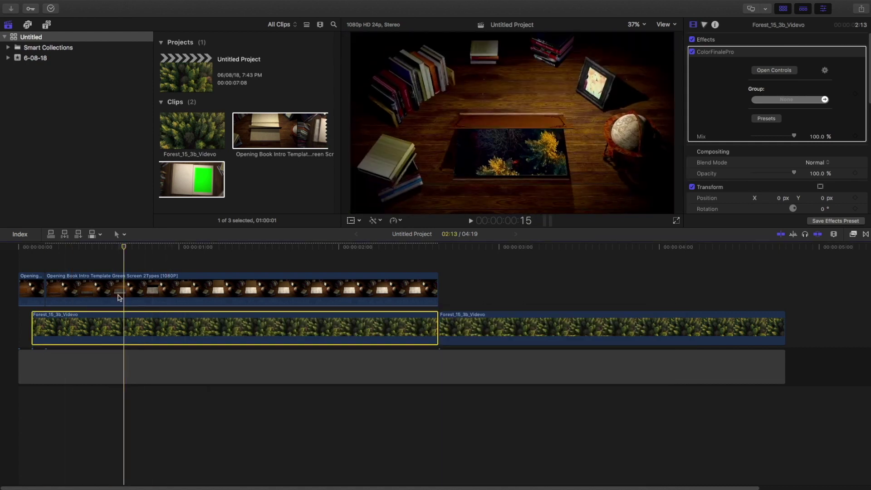
{"action": "left_click", "coordinate": [25, 259]}
{"action": "key", "text": "space"}
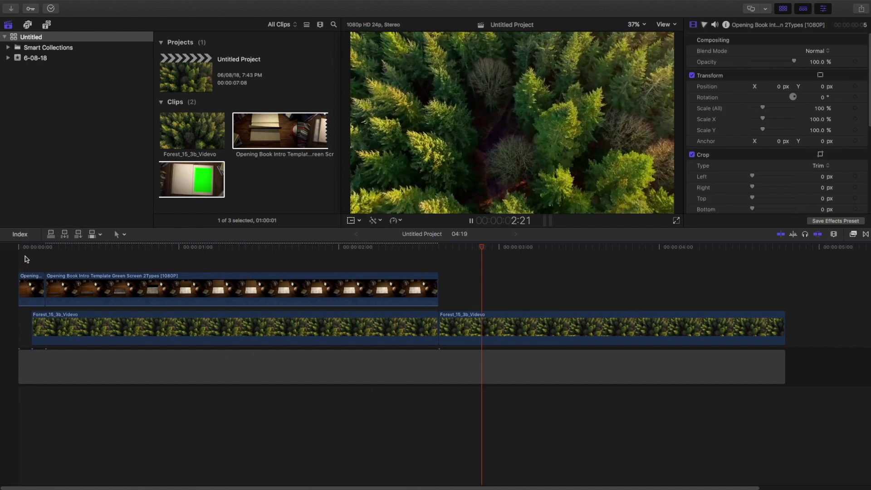
{"action": "key", "text": "space"}
{"action": "left_click", "coordinate": [50, 8]}
- Move both Forest clips to the timeline start, then select the Opening Book clip at 2:10
{"action": "left_click", "coordinate": [464, 327]}
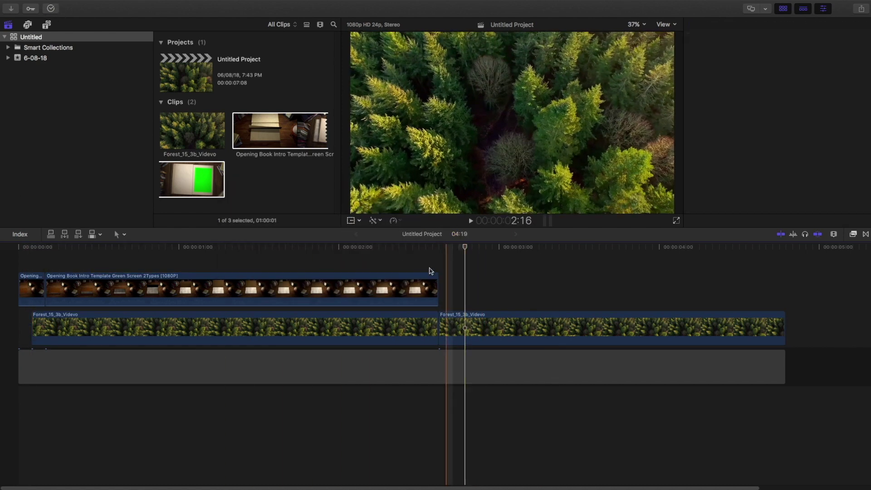
{"action": "key", "text": "super+4"}
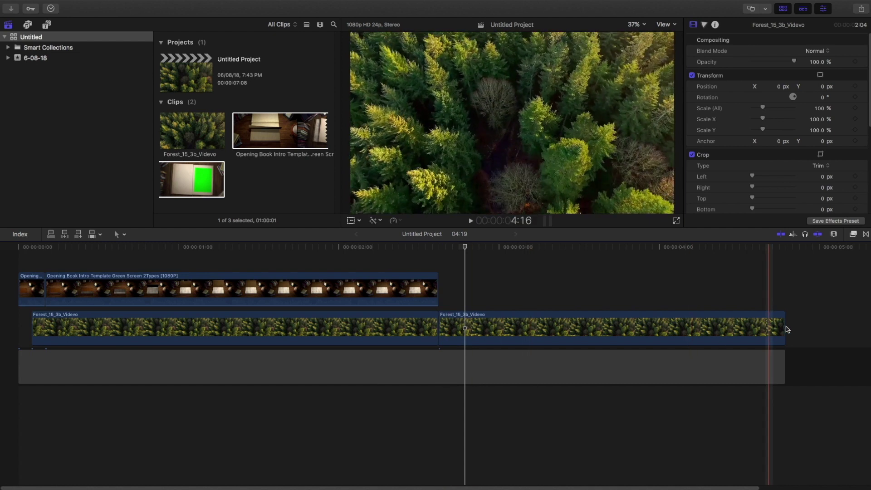
{"action": "left_click_drag", "start_coordinate": [787, 329], "coordinate": [337, 340]}
{"action": "left_click", "coordinate": [399, 248]}
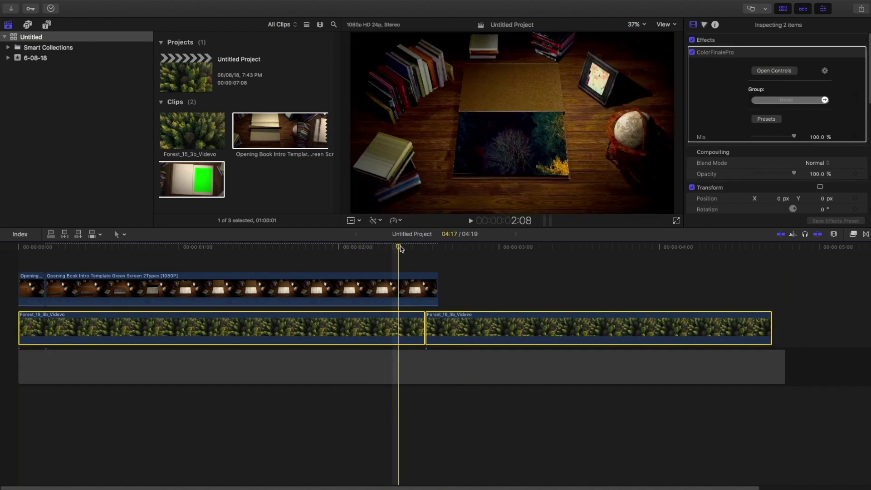
{"action": "mouse_move", "coordinate": [400, 248]}
{"action": "left_mouse_down"}
{"action": "mouse_move", "coordinate": [419, 249]}
{"action": "mouse_move", "coordinate": [408, 249]}
{"action": "left_mouse_up"}
{"action": "left_click", "coordinate": [413, 296]}
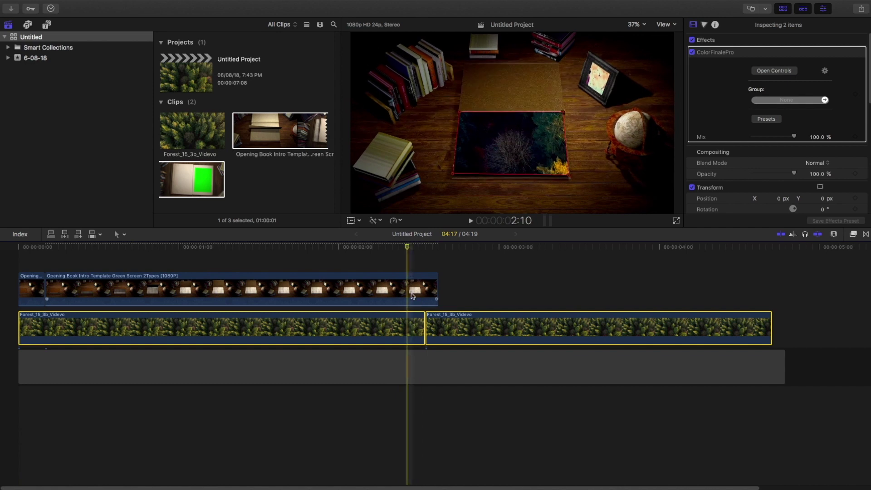
- Keyframe the book clip's Scale (All) to 400% at 2:13
{"action": "scroll", "coordinate": [805, 162], "scroll_direction": "down", "scroll_amount": 3}
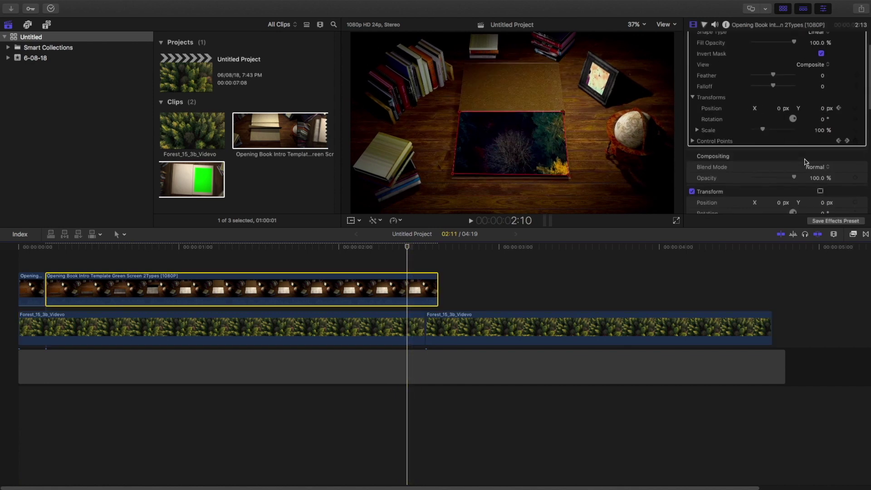
{"action": "key", "text": "Right"}
{"action": "key", "text": "Right"}
{"action": "key", "text": "Right"}
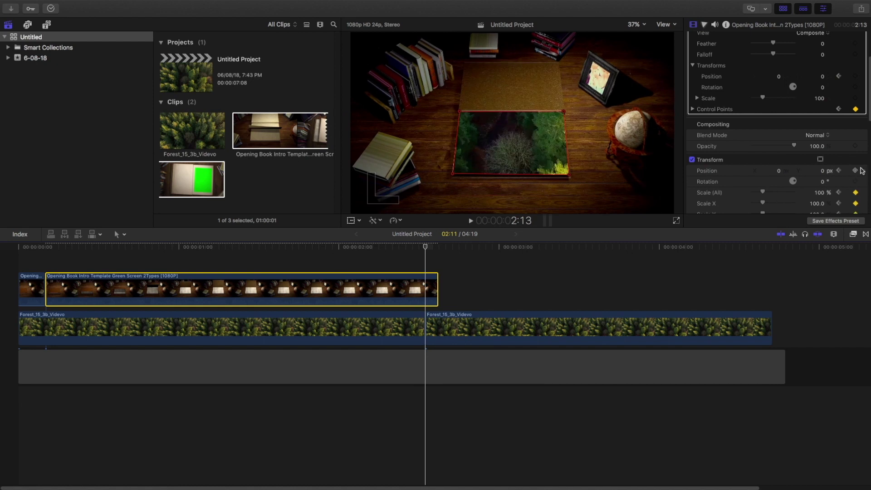
{"action": "left_click_drag", "start_coordinate": [766, 193], "coordinate": [832, 165]}
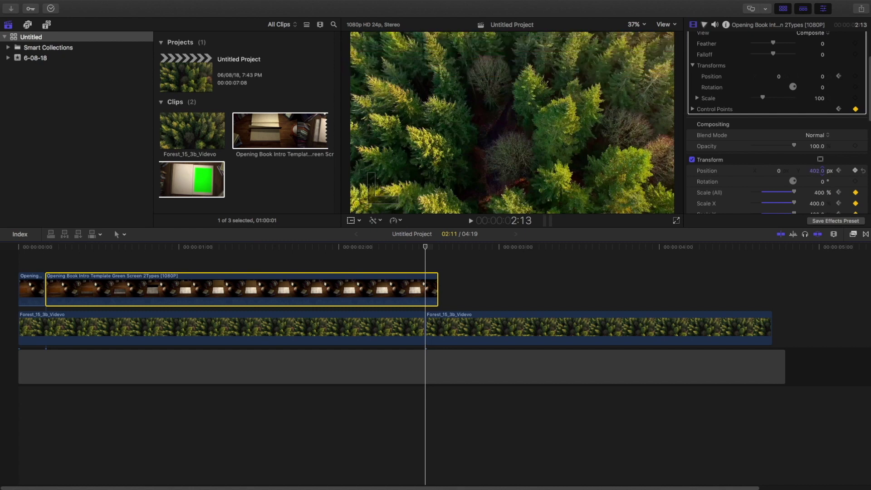
- Play back the zoom-in from 2:00 and 1:10, then check Background Tasks progress
{"action": "left_click", "coordinate": [343, 256]}
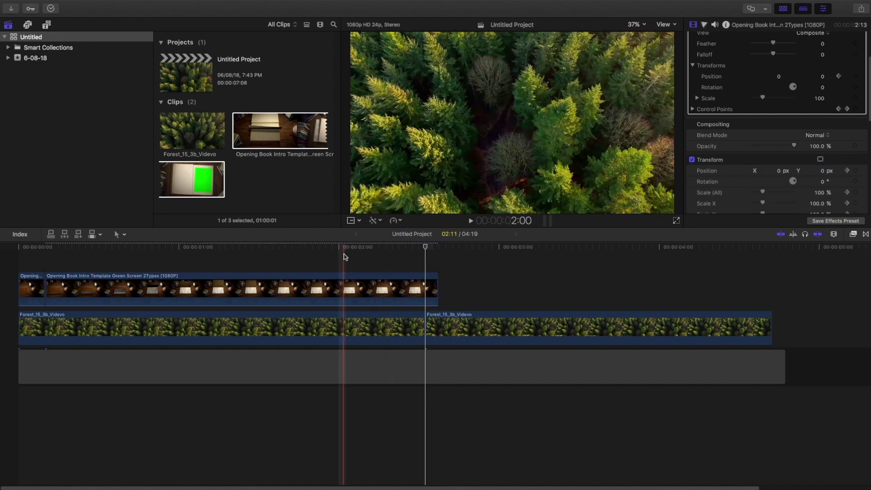
{"action": "key", "text": "space"}
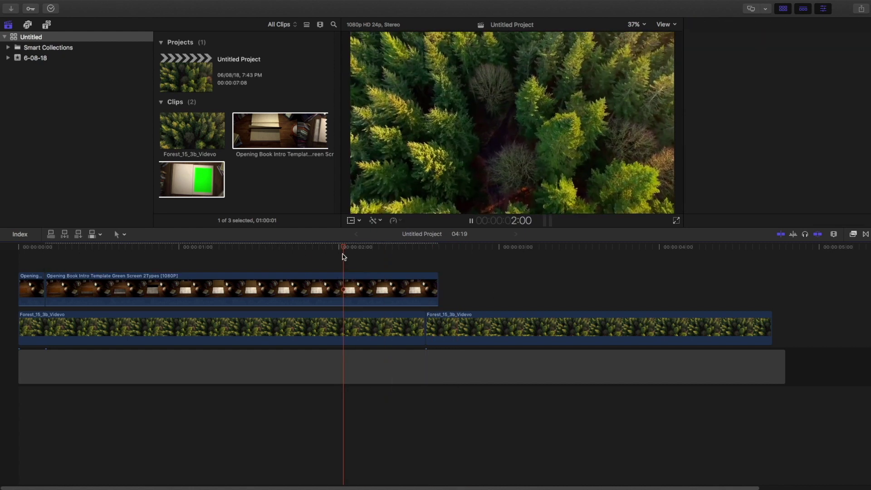
{"action": "left_click", "coordinate": [252, 254]}
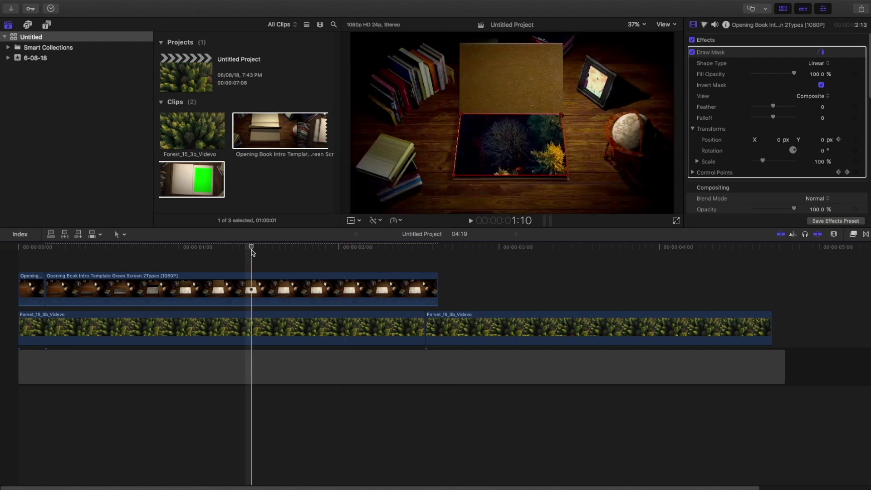
{"action": "key", "text": "space"}
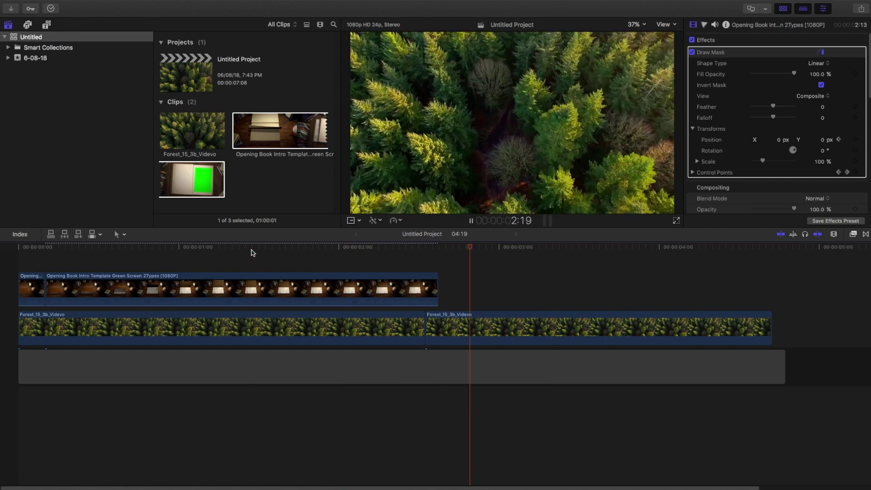
{"action": "key", "text": "space"}
{"action": "left_click", "coordinate": [51, 9]}
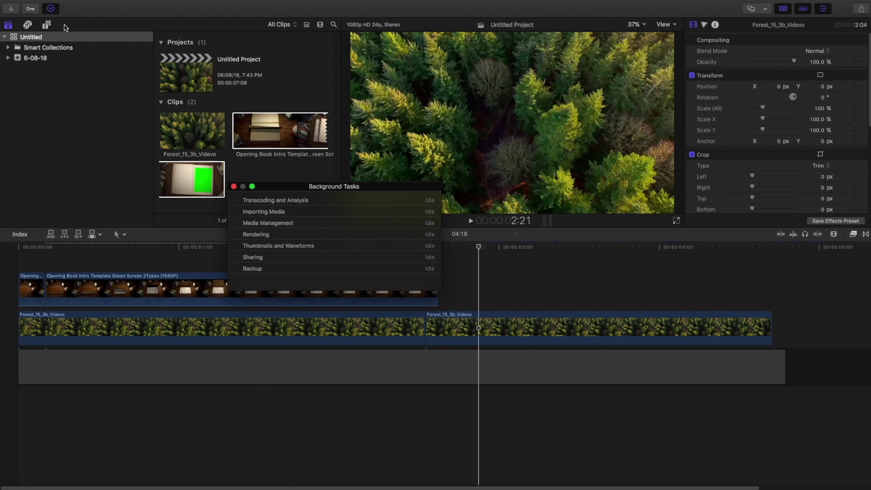
- Drag the book clip's Transform keyframe one frame earlier in Show Video Animation, then close the lanes
{"action": "left_click", "coordinate": [234, 187]}
{"action": "right_click", "coordinate": [383, 290]}
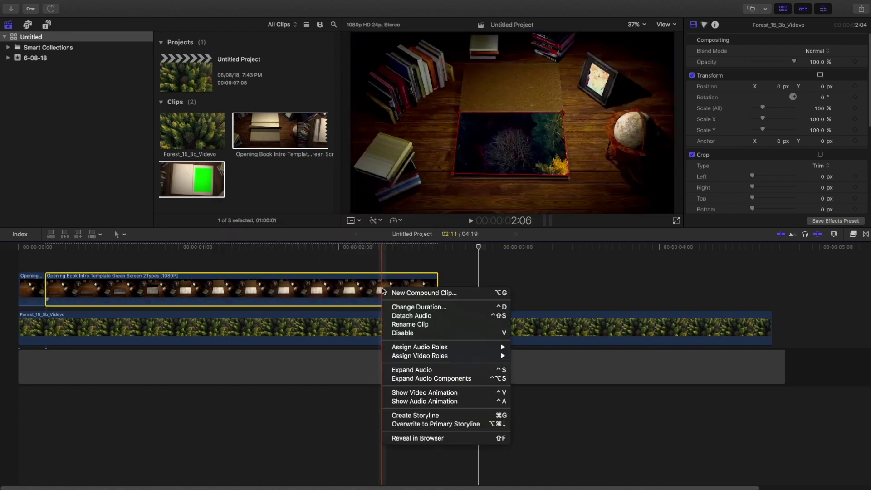
{"action": "left_click", "coordinate": [431, 394]}
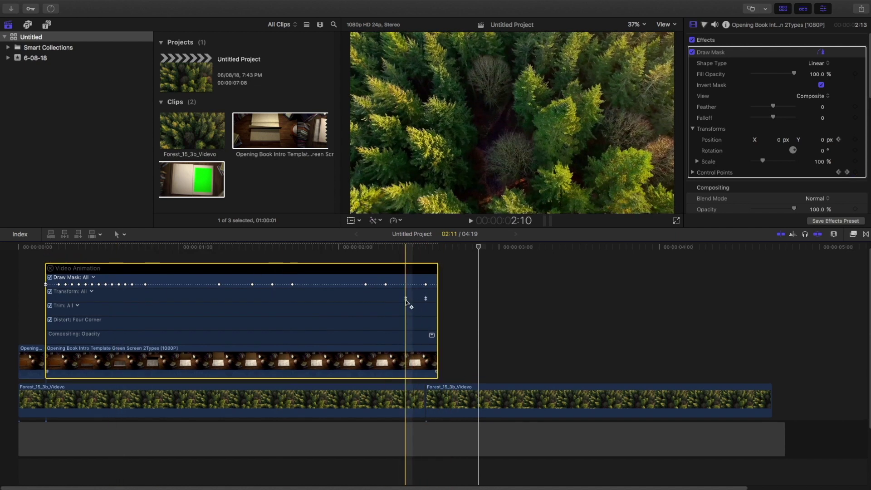
{"action": "left_click_drag", "start_coordinate": [406, 299], "coordinate": [399, 299]}
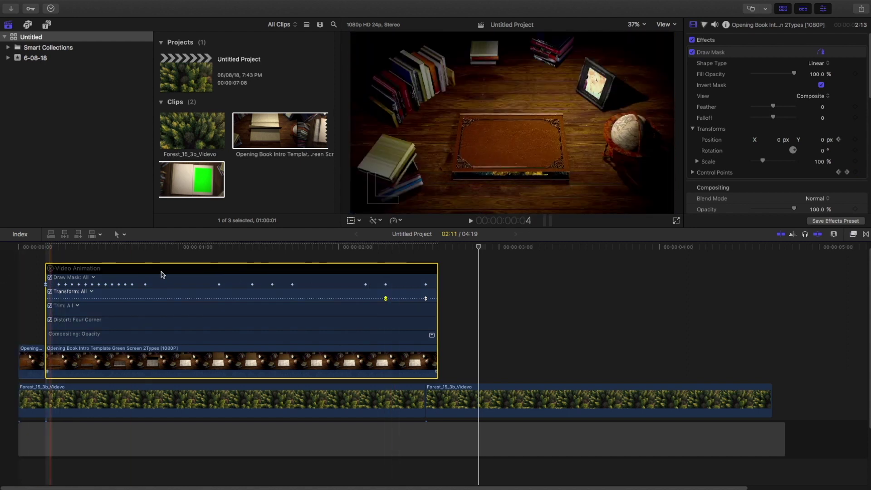
{"action": "key", "text": "ctrl+v"}
{"action": "left_click", "coordinate": [407, 272]}
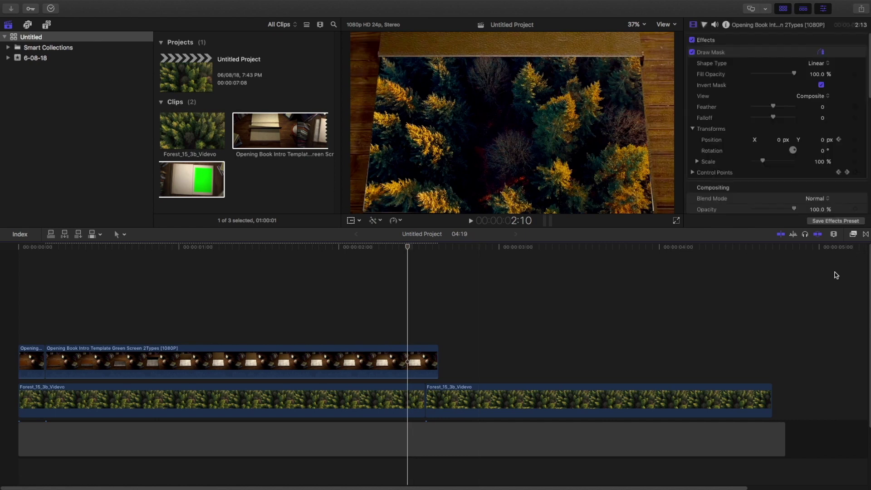
- Place a Cross Dissolve on the 2:10 edit point between the two Forest clips
{"action": "key", "text": "ctrl+super+5"}
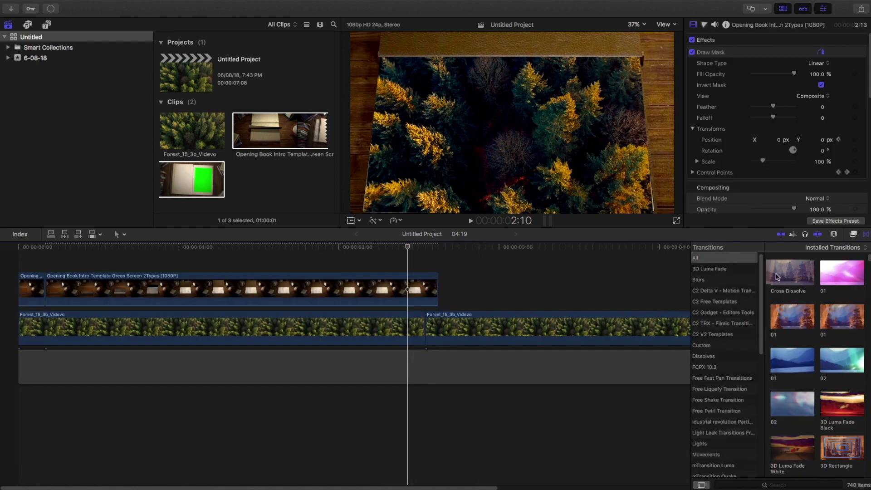
{"action": "left_click_drag", "start_coordinate": [776, 276], "coordinate": [422, 327]}
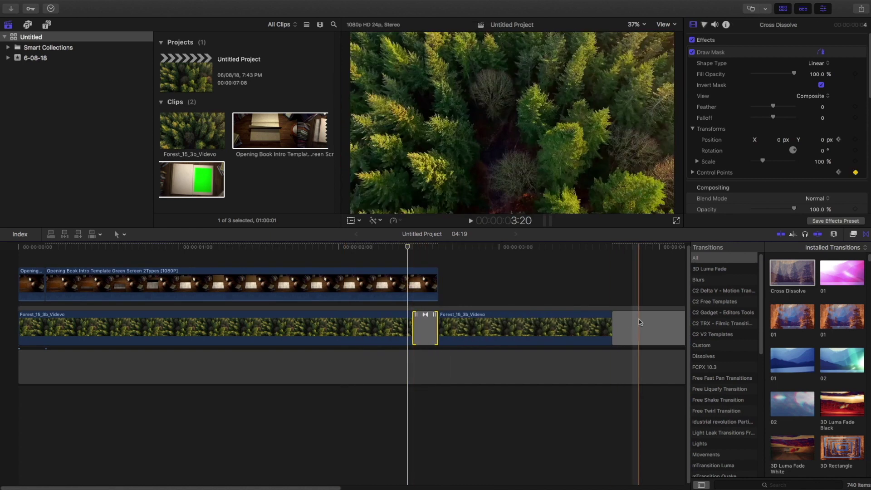
{"action": "left_click", "coordinate": [639, 319]}
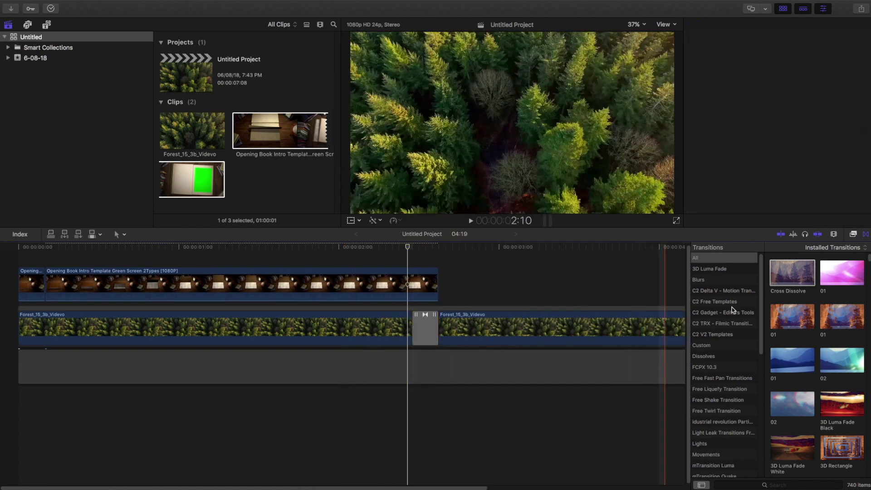
{"action": "key", "text": "ctrl+super+5"}
{"action": "left_click", "coordinate": [458, 282]}
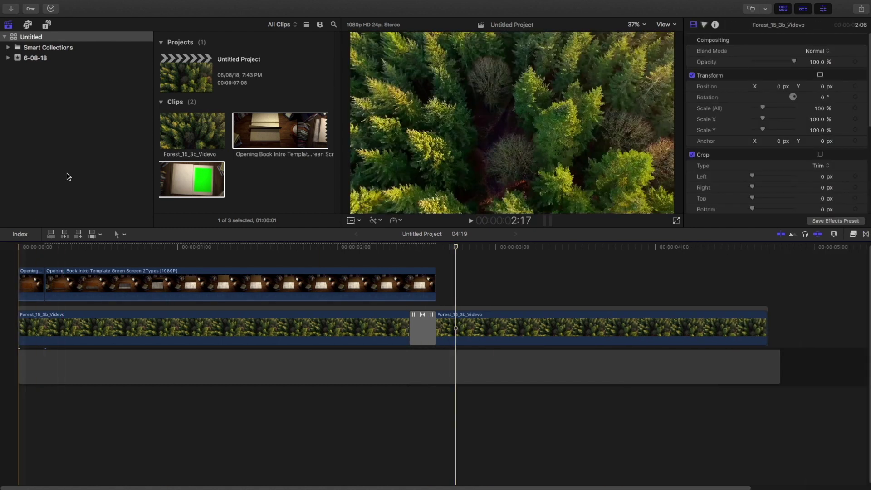
- With the book clip selected and the playhead at 2:05, raise its Draw Mask Feather to 11.0
{"action": "left_click", "coordinate": [199, 284]}
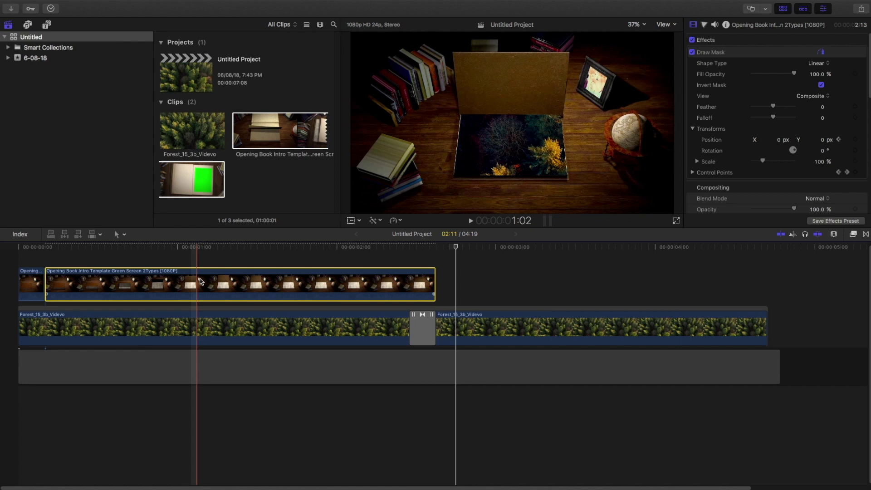
{"action": "key", "text": "super+9"}
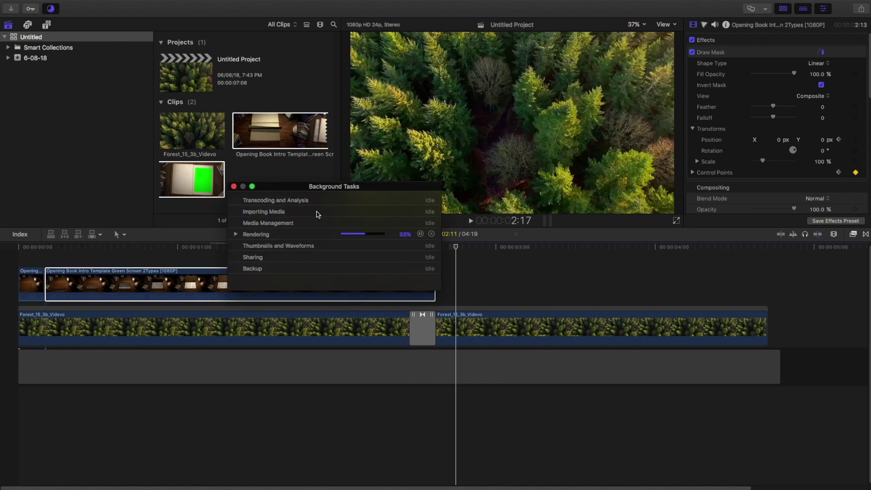
{"action": "left_click", "coordinate": [234, 187]}
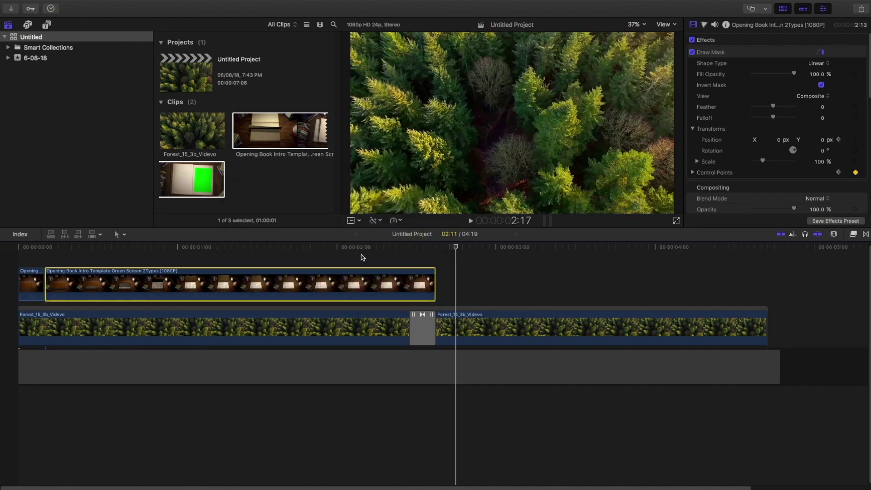
{"action": "left_click", "coordinate": [371, 272]}
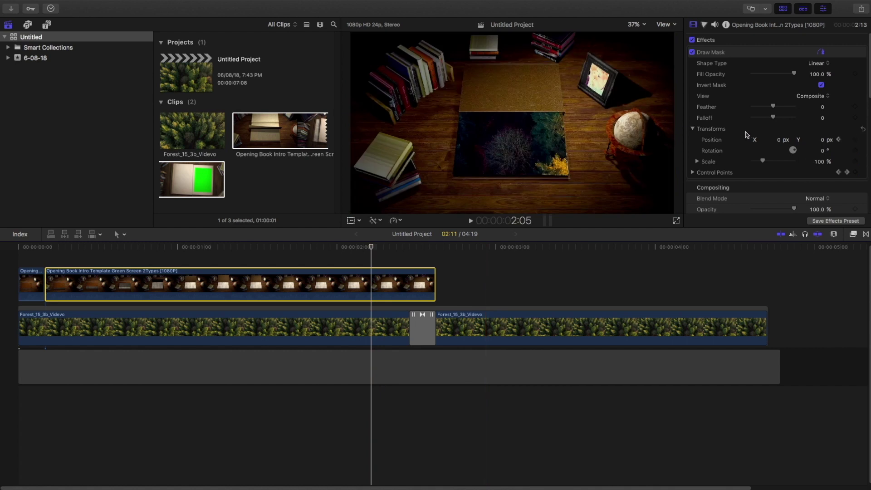
{"action": "left_click_drag", "start_coordinate": [758, 109], "coordinate": [779, 110]}
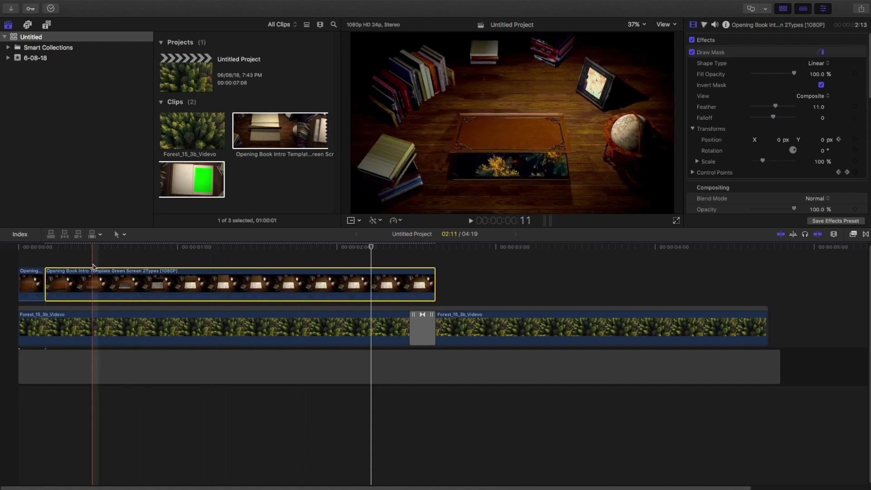
{"action": "left_click", "coordinate": [51, 11]}
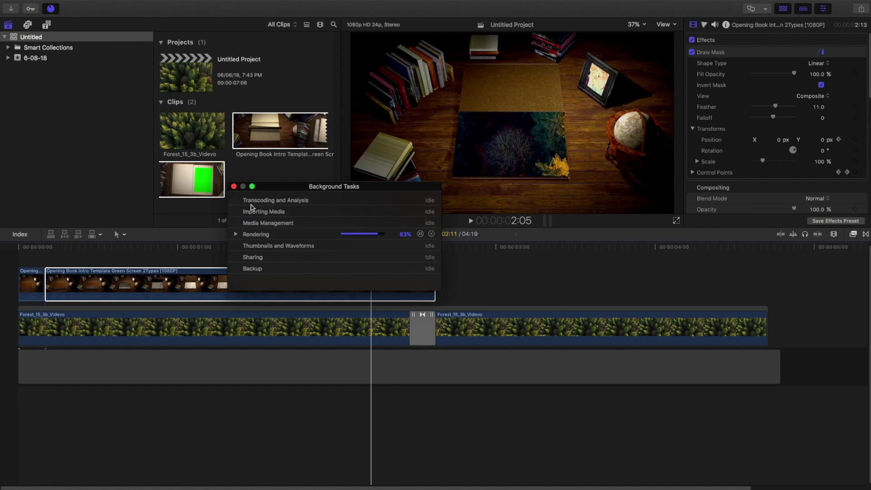
{"action": "left_click", "coordinate": [234, 186]}
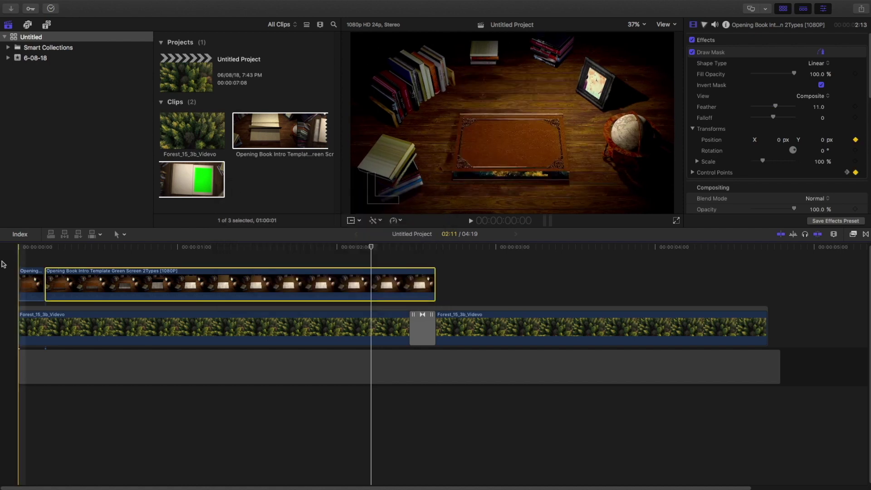
{"action": "left_click", "coordinate": [10, 260]}
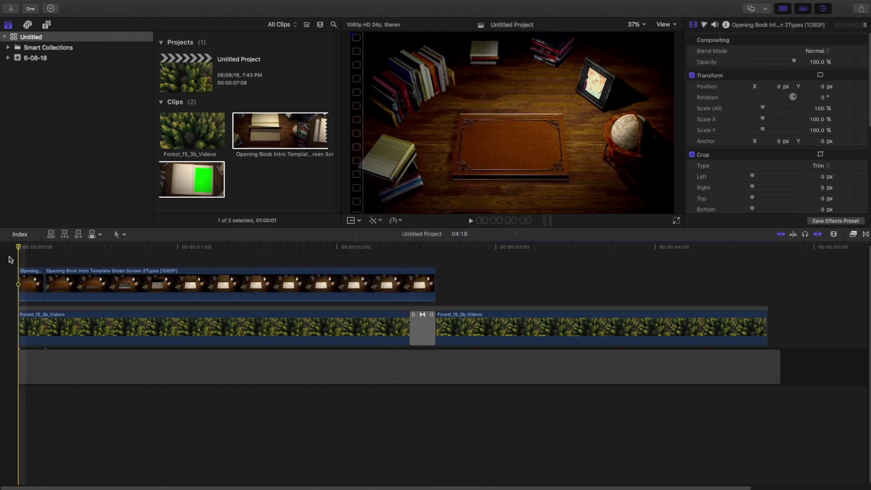
{"action": "key", "text": "space"}
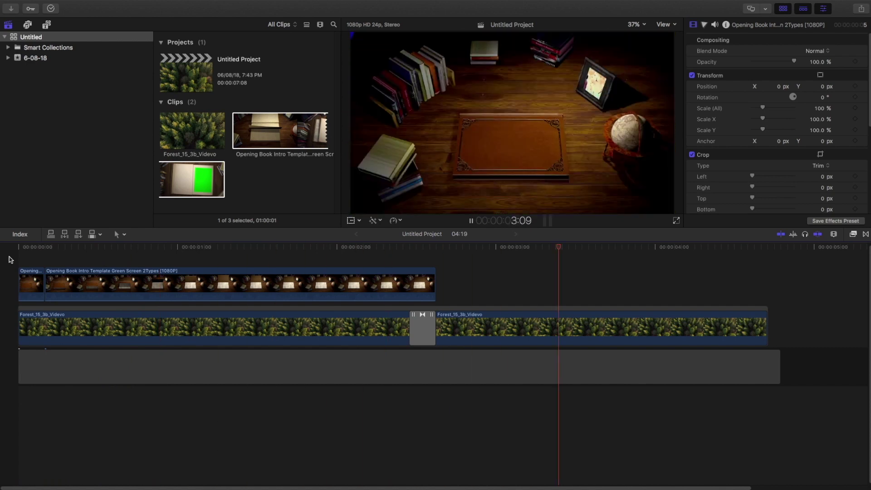
{"action": "left_click", "coordinate": [10, 260]}
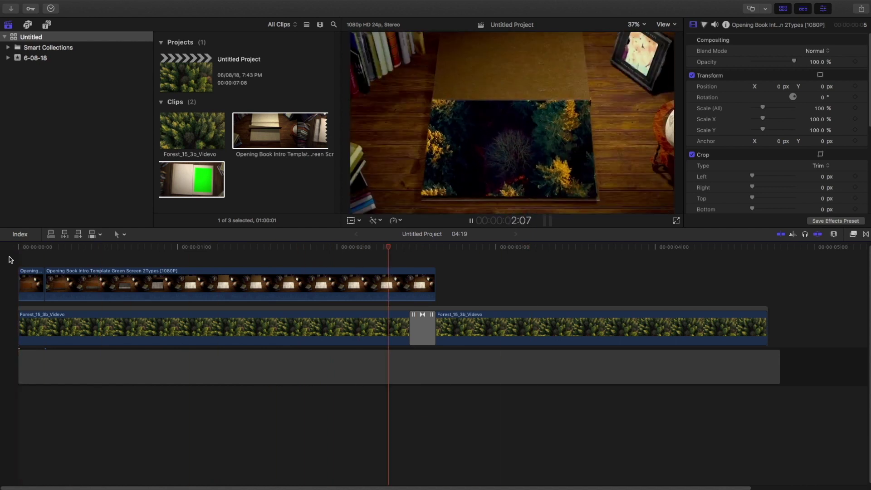
{"action": "key", "text": "space"}
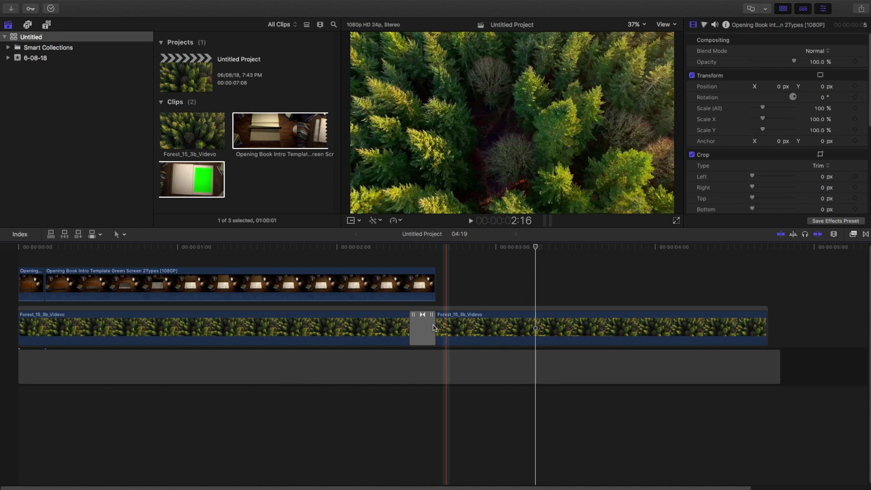
- Widen the cross dissolve between the two forest clips
{"action": "left_click_drag", "start_coordinate": [434, 327], "coordinate": [498, 331]}
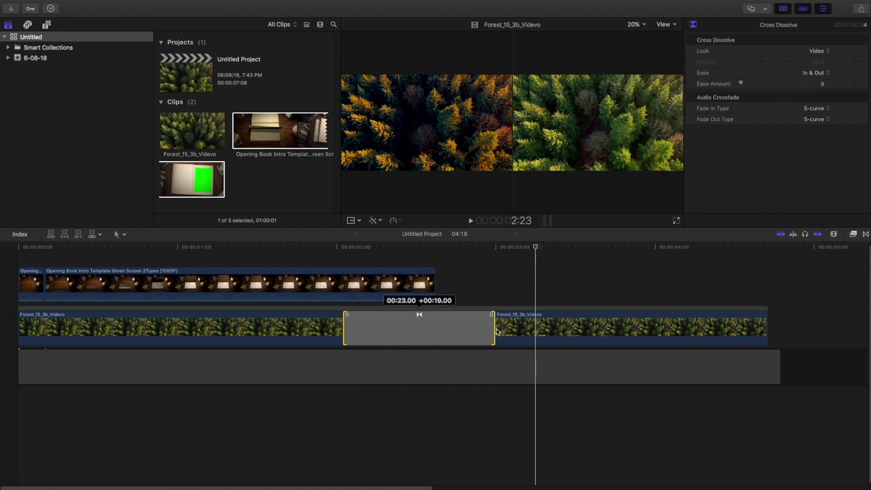
{"action": "left_click", "coordinate": [48, 9]}
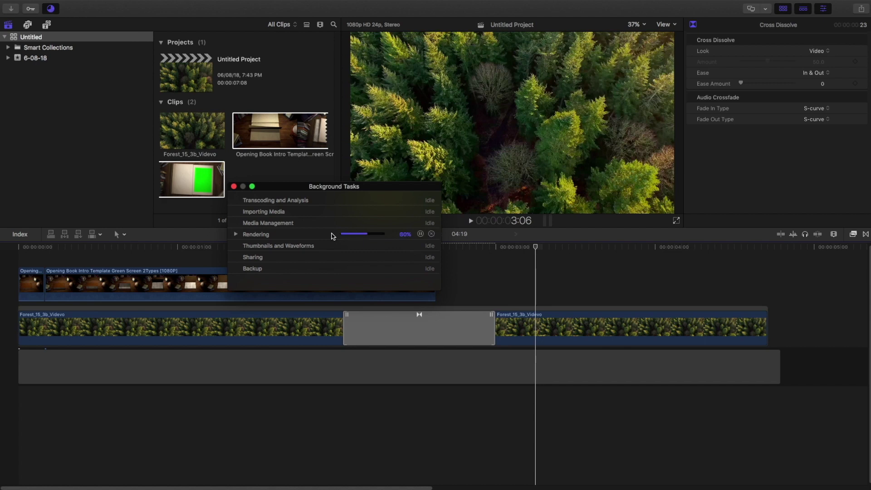
{"action": "left_click", "coordinate": [234, 186]}
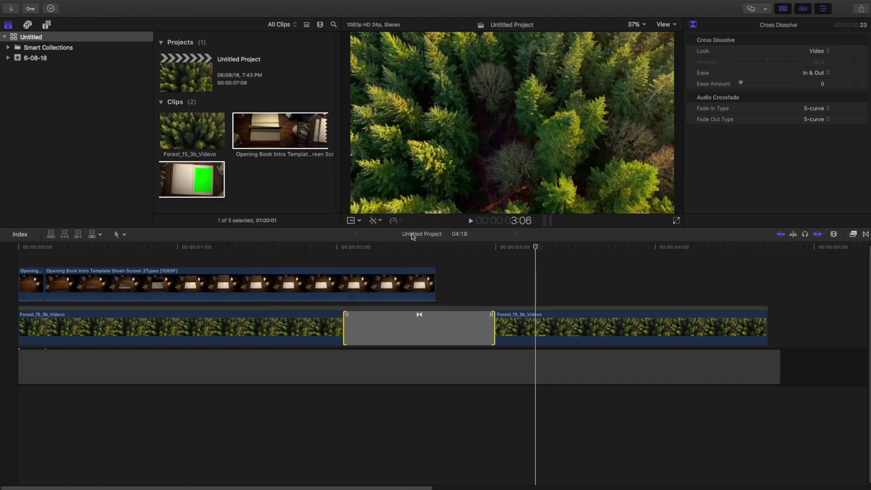
- Trim the gap clip's end by two seconds, then play the project from the start
{"action": "left_click_drag", "start_coordinate": [779, 365], "coordinate": [768, 367]}
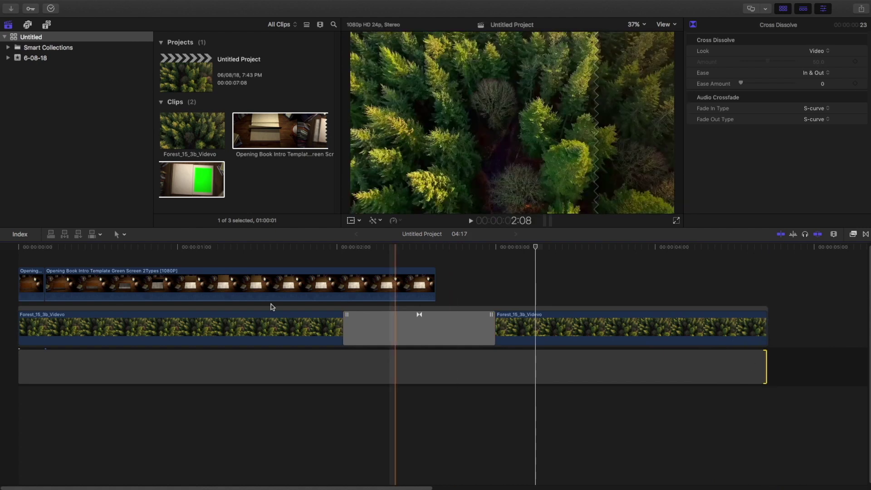
{"action": "left_click", "coordinate": [13, 258]}
{"action": "key", "text": "space"}
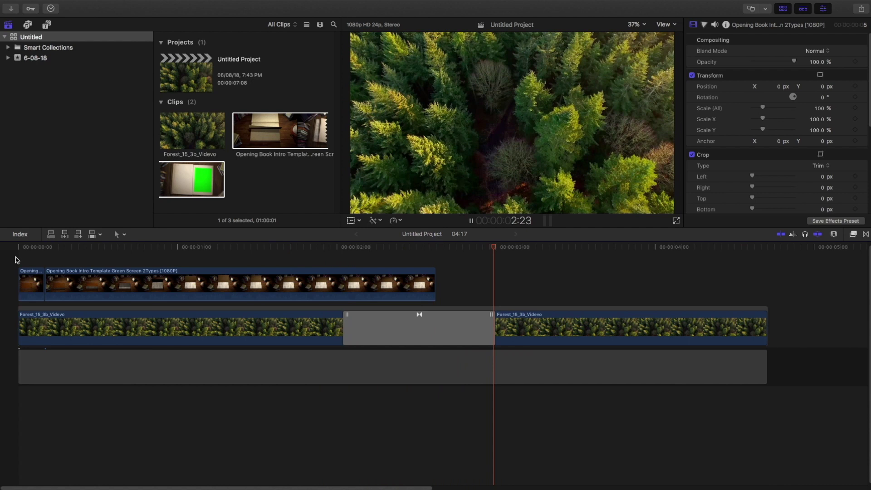
{"action": "key", "text": "space"}
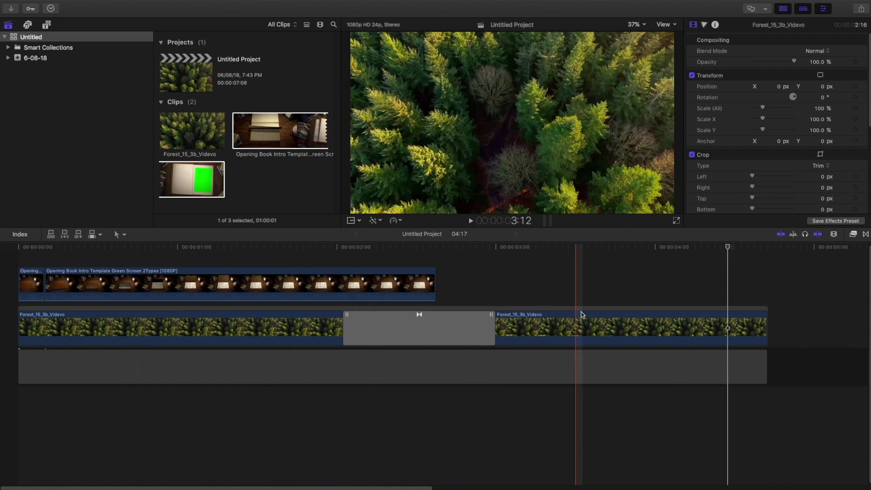
- Lower the second forest clip's highlight exposure in the Color Board
{"action": "left_click", "coordinate": [591, 325]}
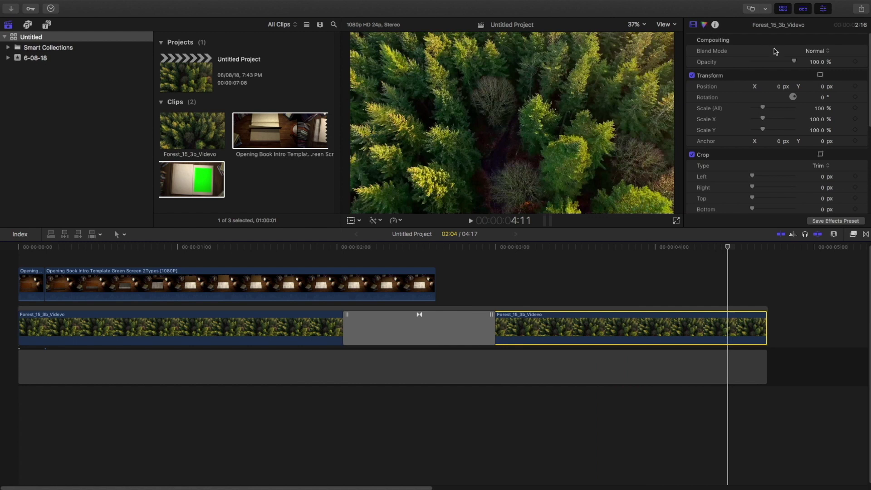
{"action": "key", "text": "super+6"}
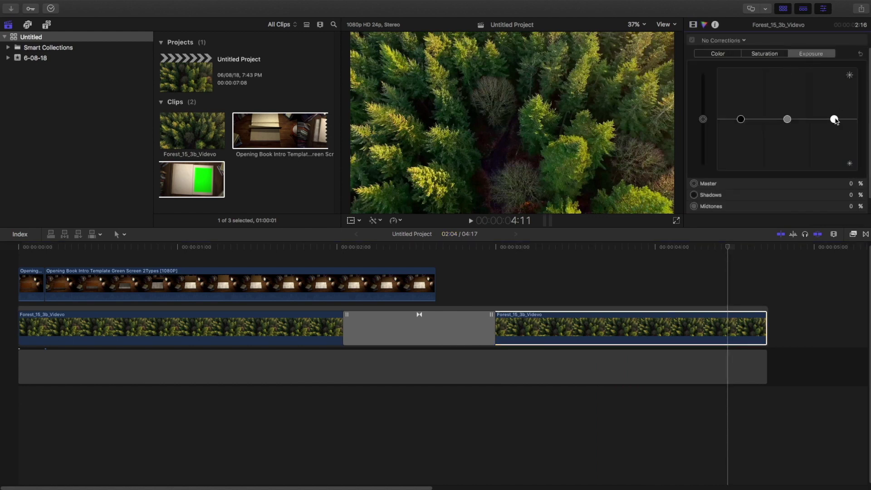
{"action": "left_click_drag", "start_coordinate": [834, 119], "coordinate": [834, 130]}
- Add a Color Curves correction and pull the Luma curve down to darken
{"action": "left_click", "coordinate": [736, 41]}
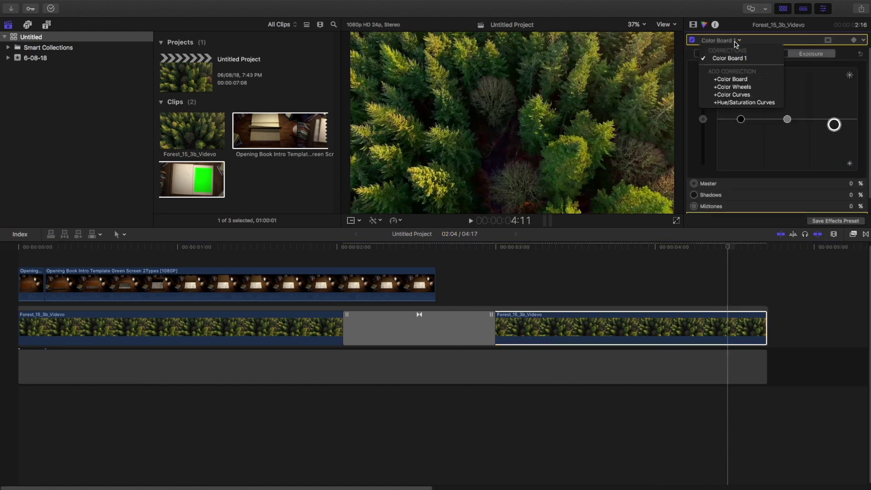
{"action": "left_click", "coordinate": [732, 94]}
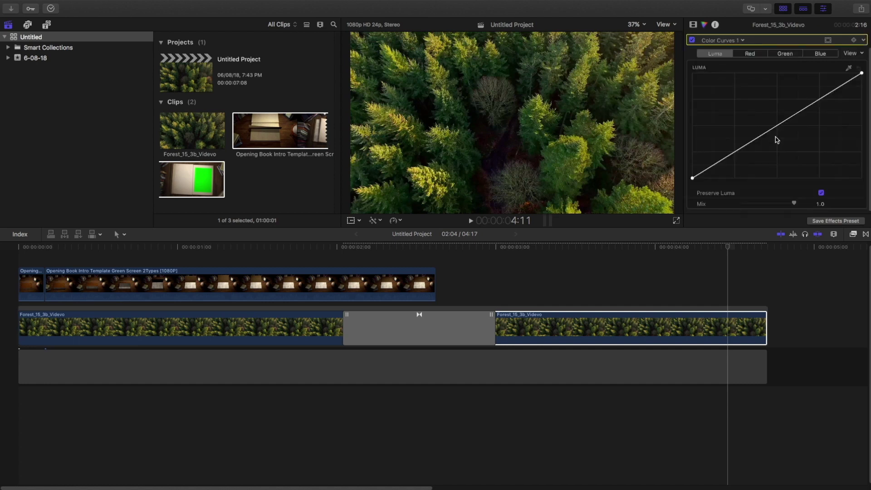
{"action": "mouse_move", "coordinate": [776, 127]}
{"action": "left_mouse_down"}
{"action": "mouse_move", "coordinate": [776, 135]}
{"action": "mouse_move", "coordinate": [783, 128]}
{"action": "left_mouse_up"}
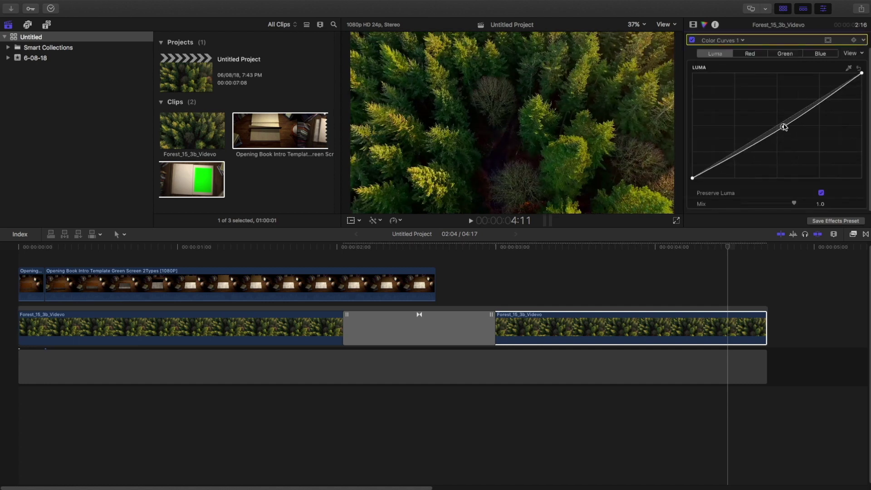
{"action": "left_click", "coordinate": [50, 9]}
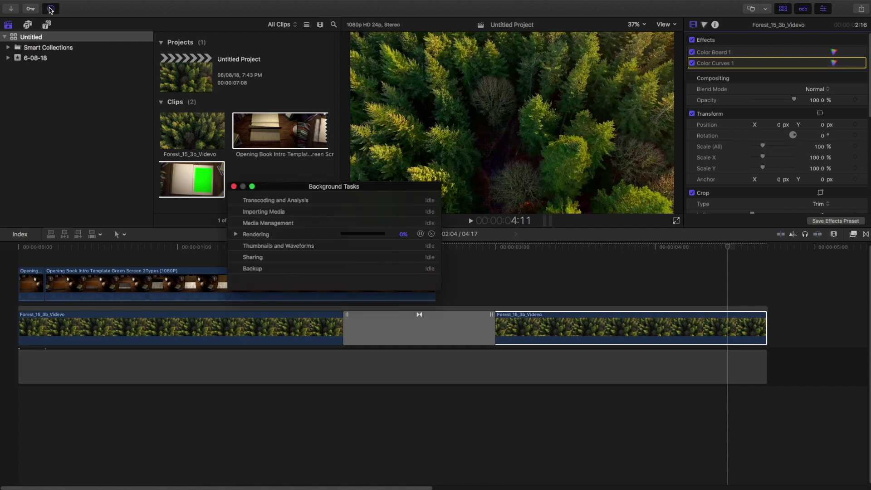